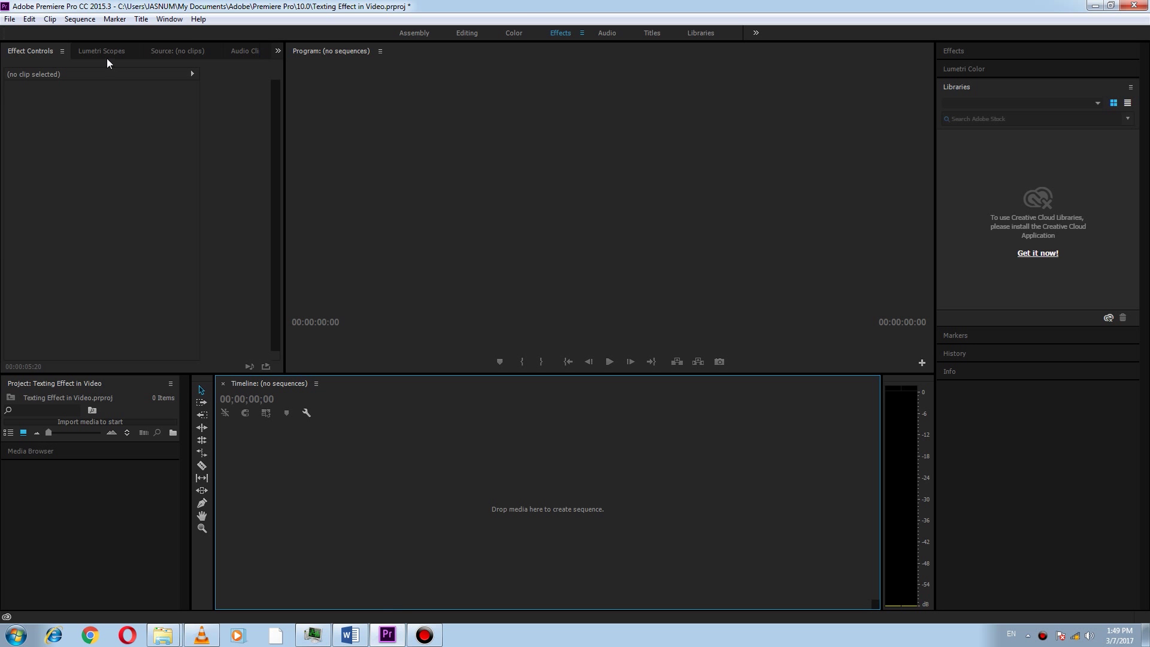
# Import the Smoke Atmosphere footage clip, then type 'Smoke Overlay' into YouTube's search box.
pyautogui.click(7, 20)
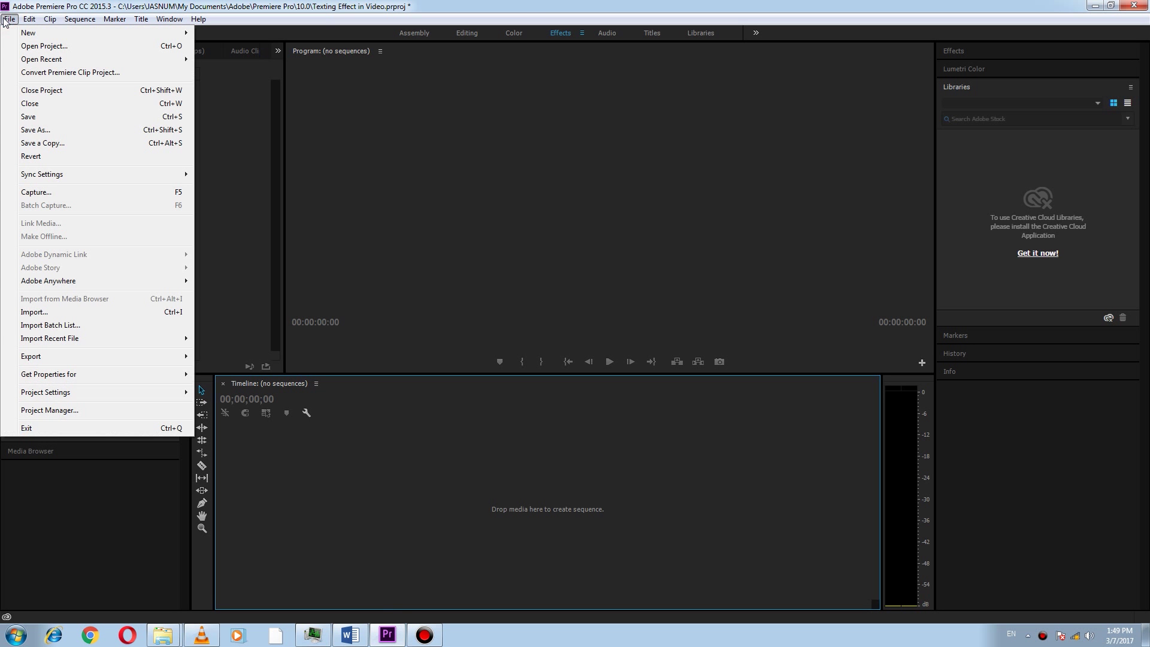
pyautogui.click(60, 314)
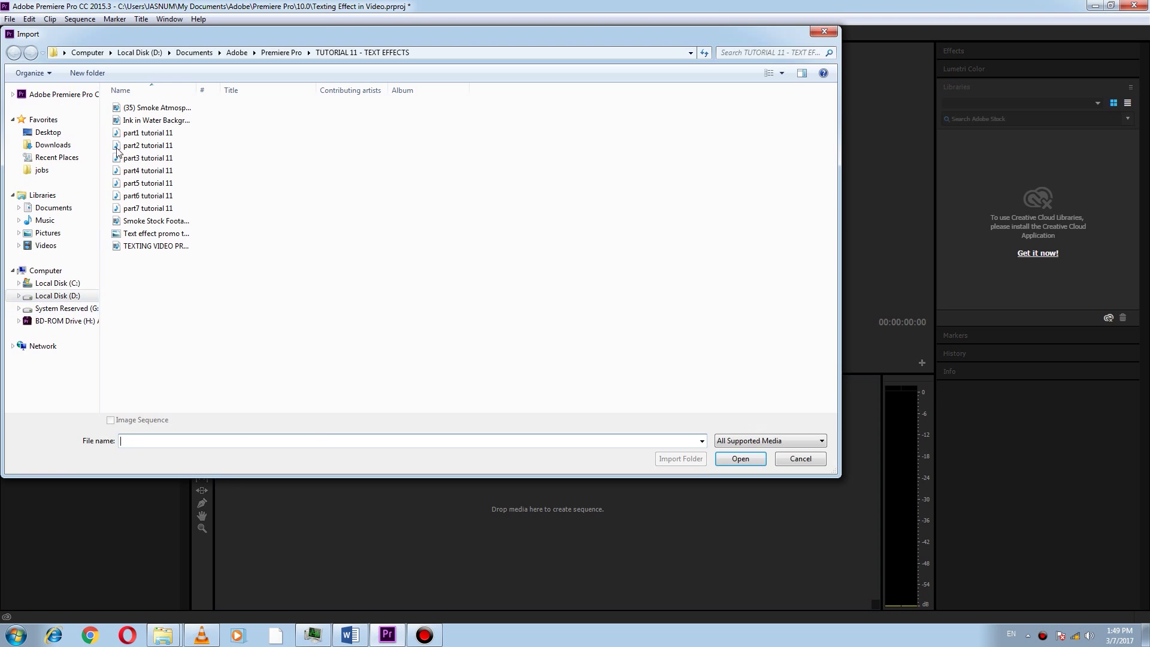
pyautogui.doubleClick(150, 108)
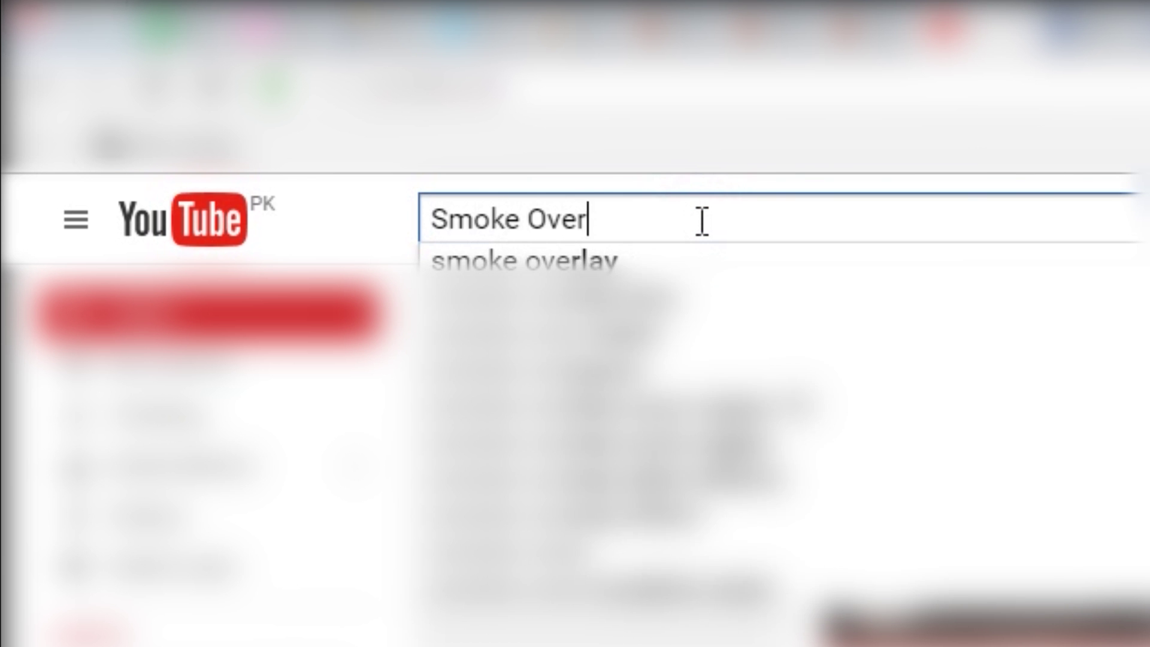
pyautogui.write('y')
# Run the YouTube search for 'Smoke Overlay' to list smoke overlay videos.
pyautogui.press('Return')
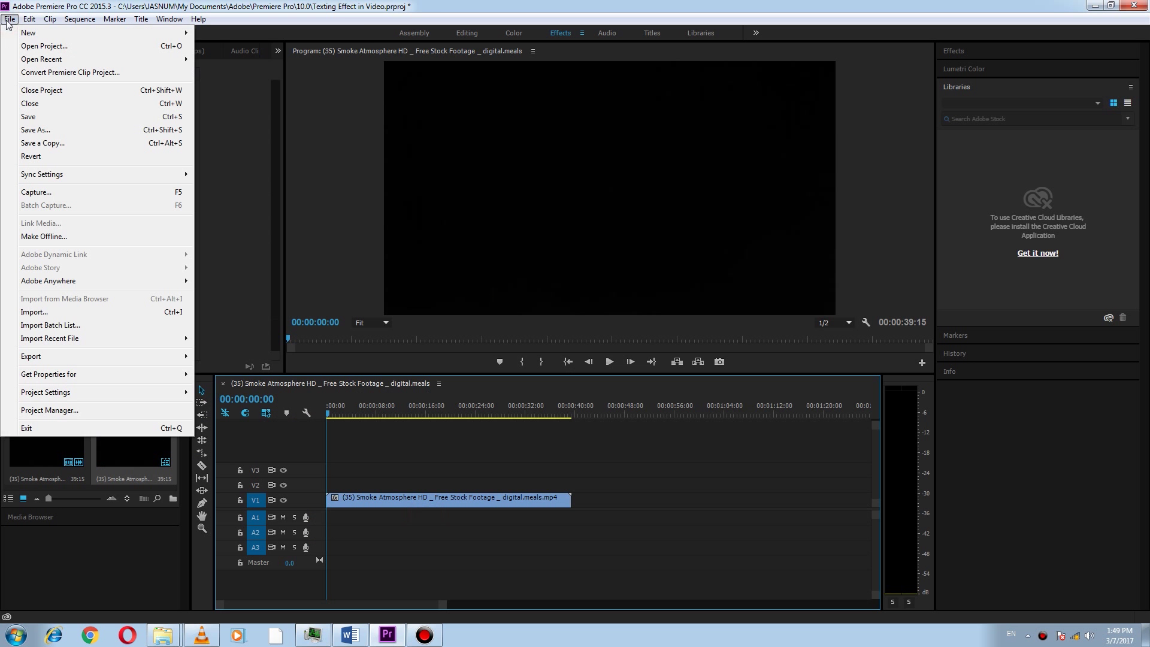
# Create a new title and enter MASKING EFFECT on the title canvas.
pyautogui.moveTo(120, 33)
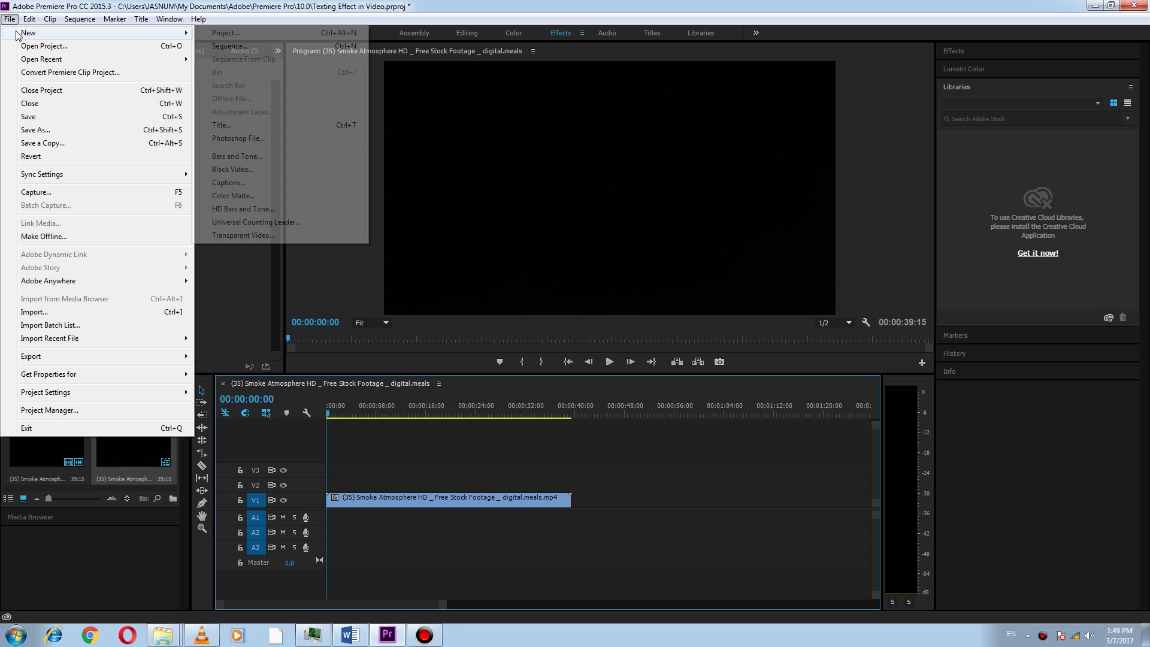
pyautogui.click(233, 126)
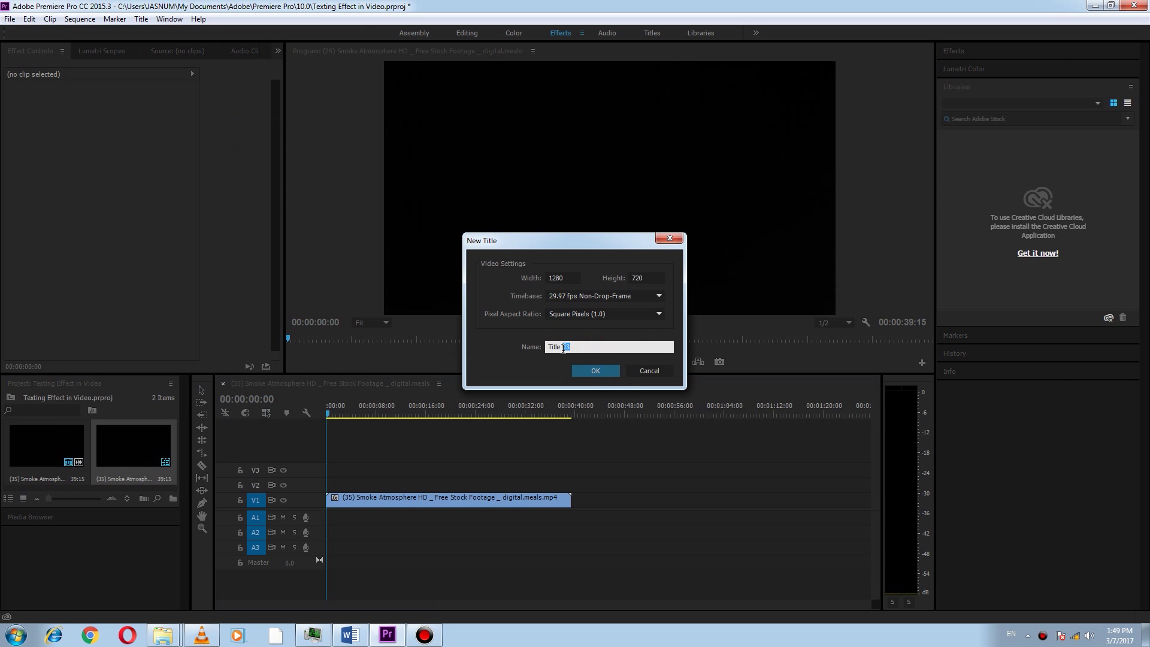
pyautogui.press('Return')
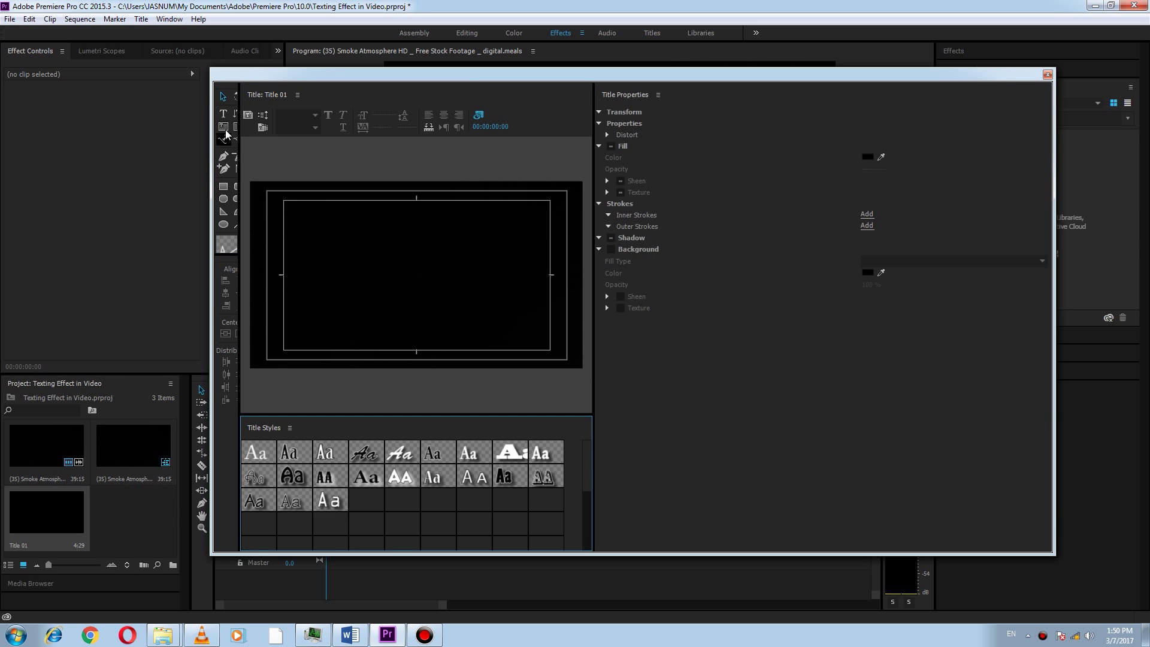
pyautogui.click(225, 116)
pyautogui.click(324, 251)
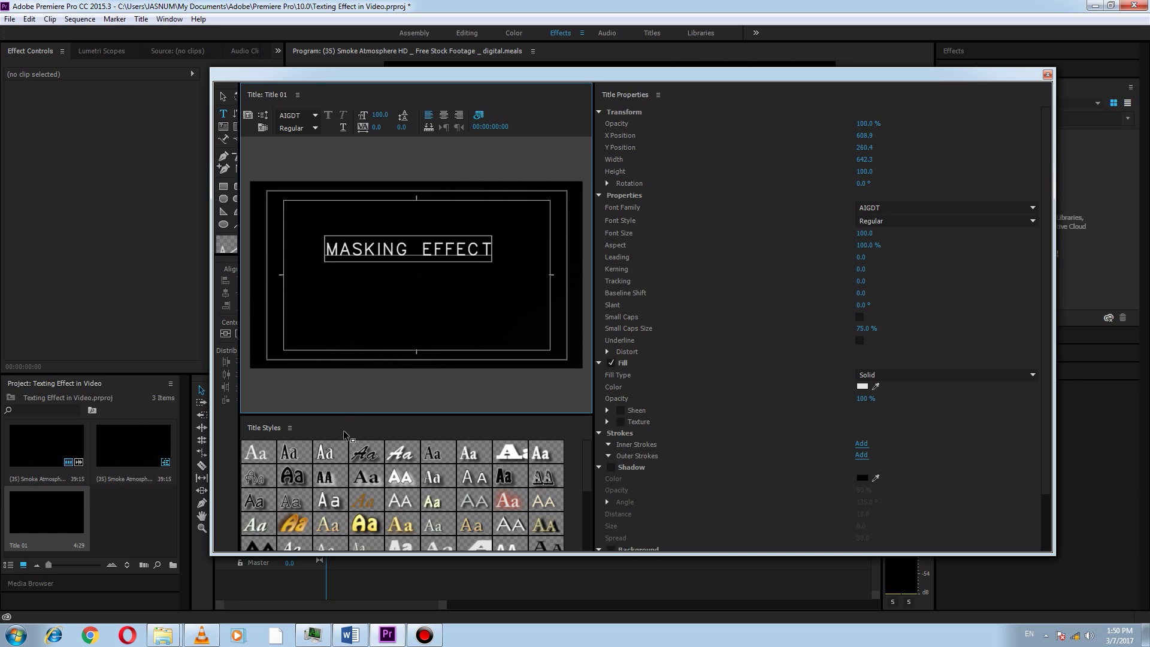
# Apply the gold Hobo Std style and shrink the text toward the upper-left.
pyautogui.click(365, 524)
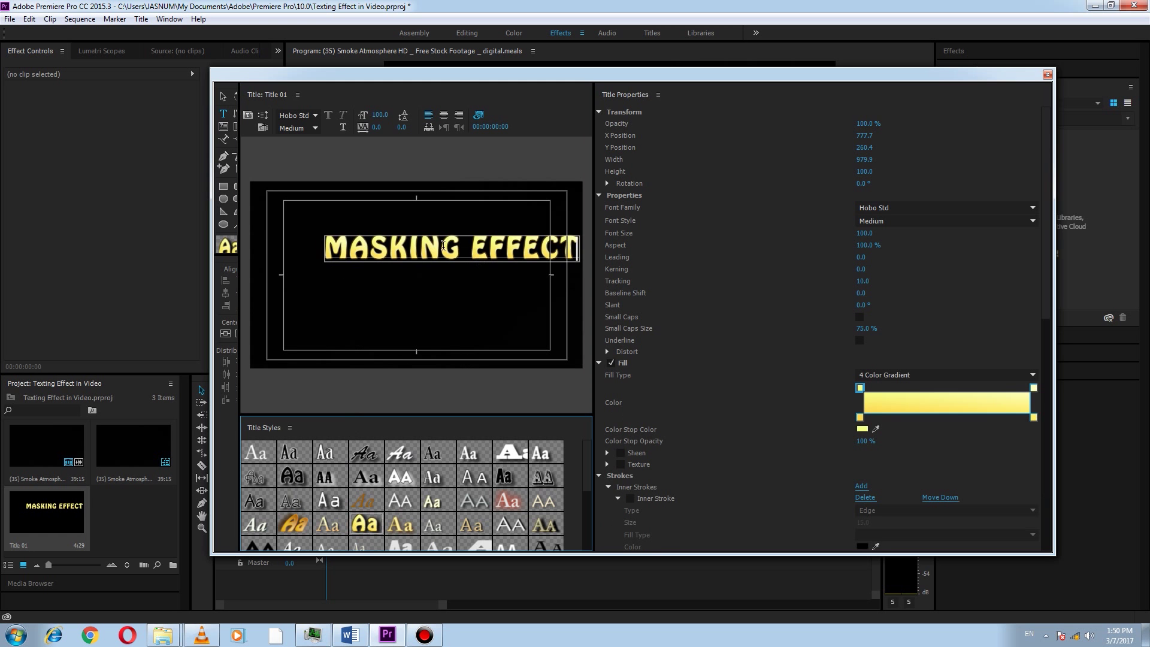
pyautogui.press('Escape')
pyautogui.moveTo(456, 246); pyautogui.dragTo(423, 246)
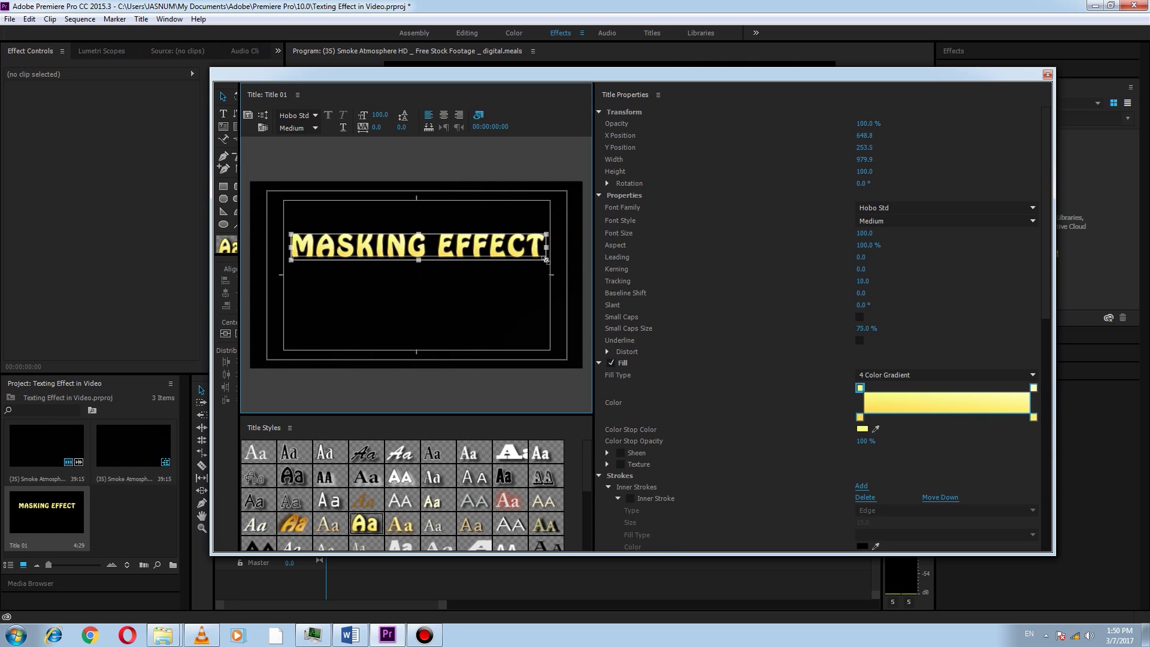
pyautogui.moveTo(547, 261); pyautogui.dragTo(462, 259)
pyautogui.moveTo(358, 253); pyautogui.dragTo(351, 237)
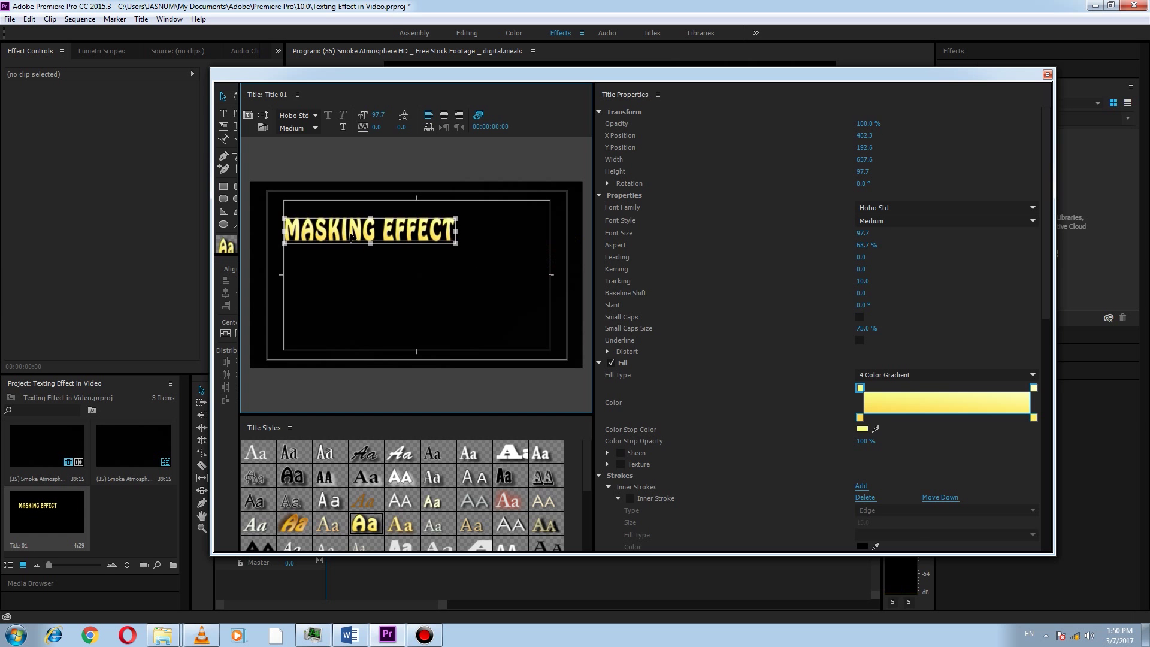
# Place Title 01 on track V2 above the smoke clip.
pyautogui.click(1048, 75)
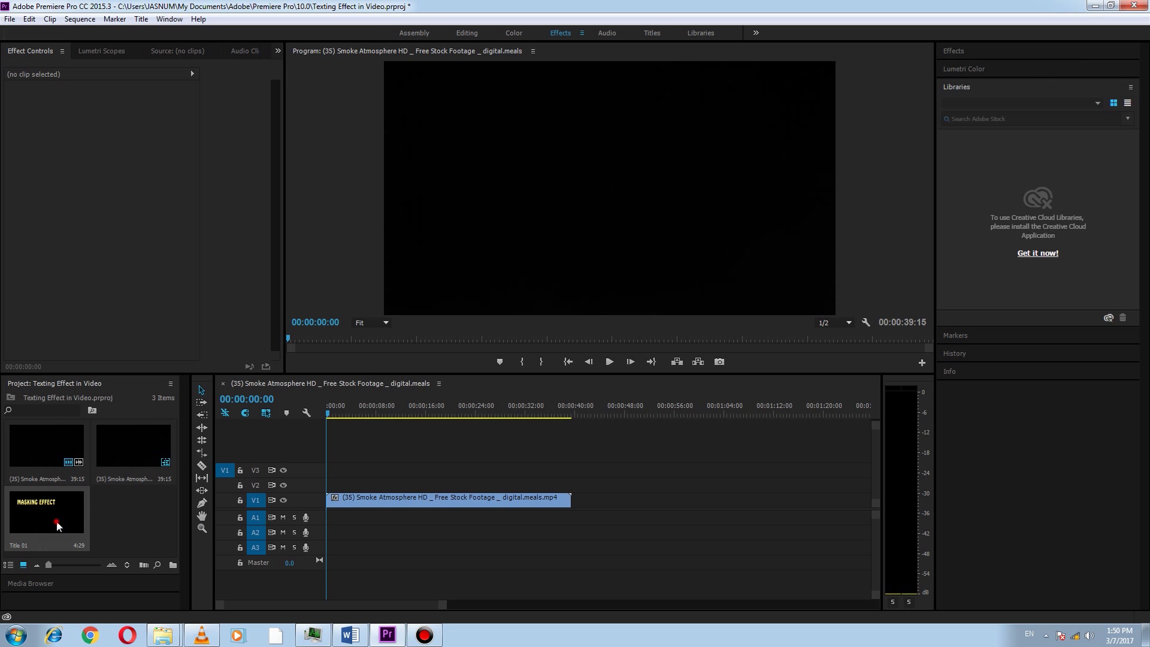
pyautogui.moveTo(58, 526); pyautogui.dragTo(353, 487)
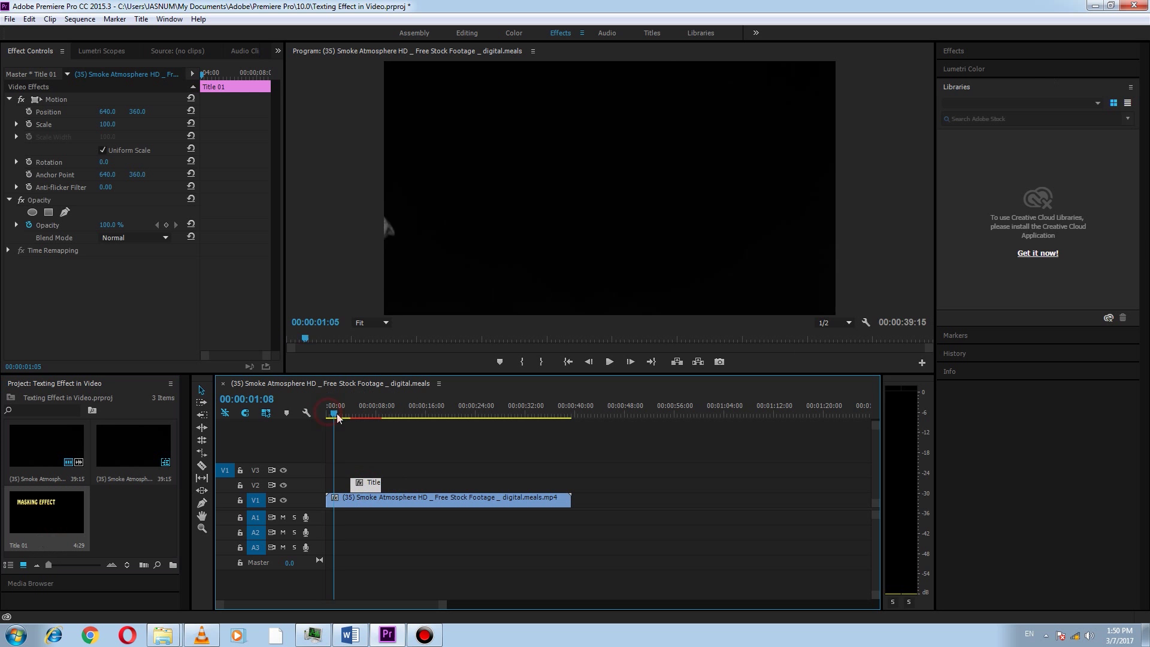
pyautogui.moveTo(337, 417); pyautogui.dragTo(360, 418)
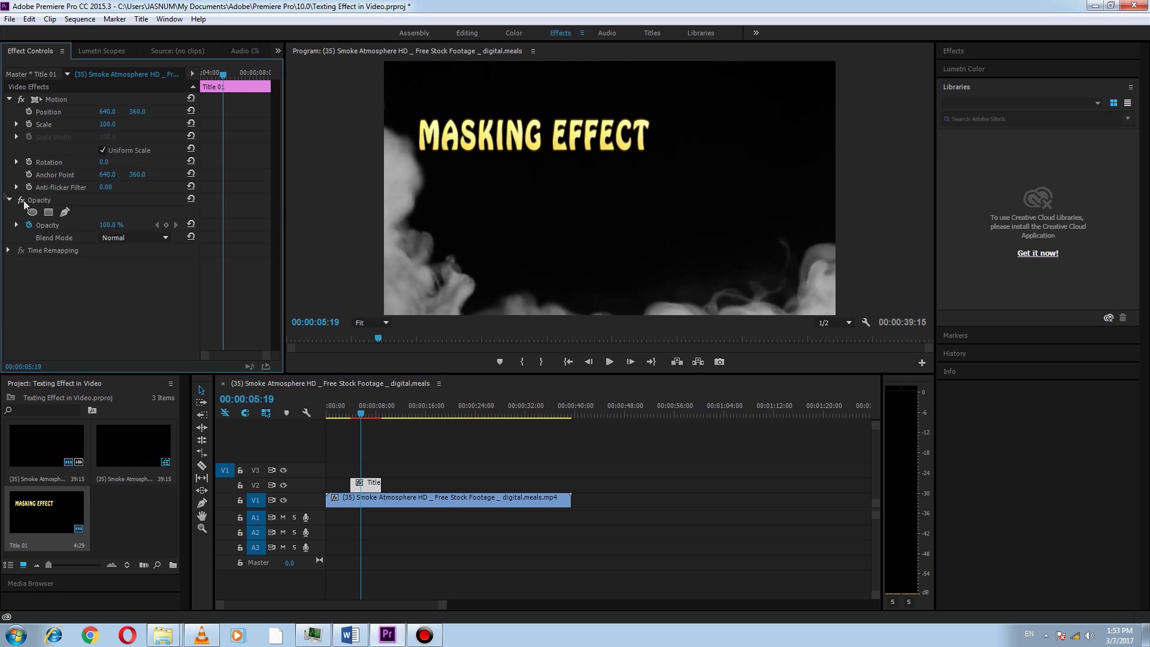
# Draw a pen mask on the title's Opacity and enable Mask Path keyframing.
pyautogui.click(64, 211)
pyautogui.click(402, 113)
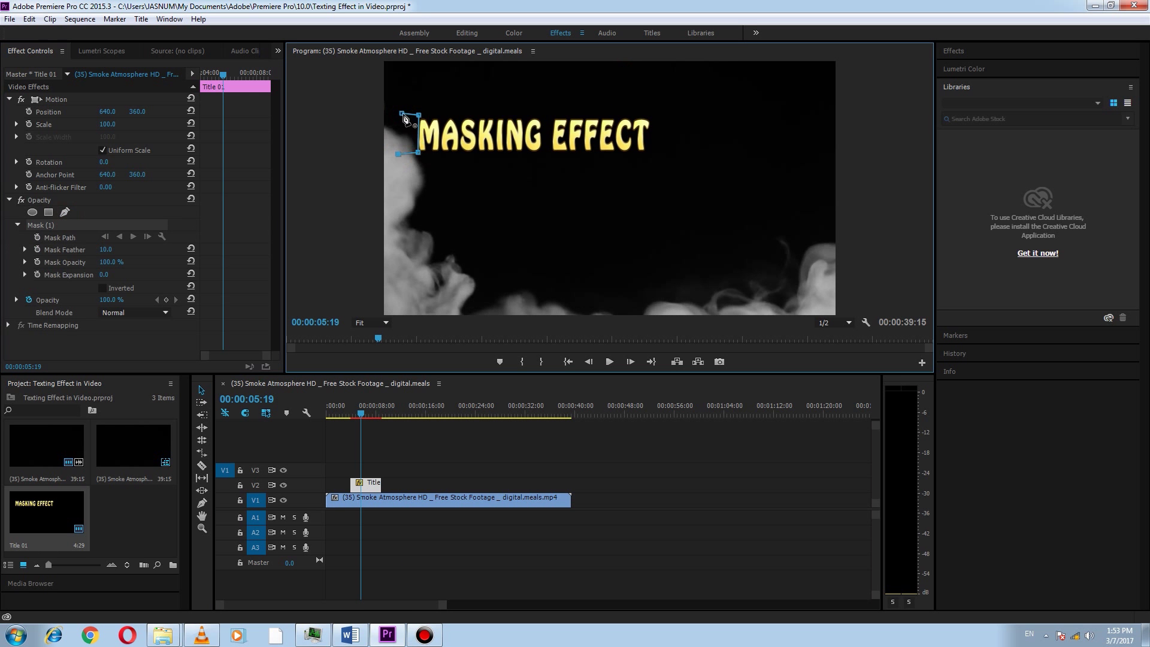
pyautogui.click(402, 114)
pyautogui.click(37, 237)
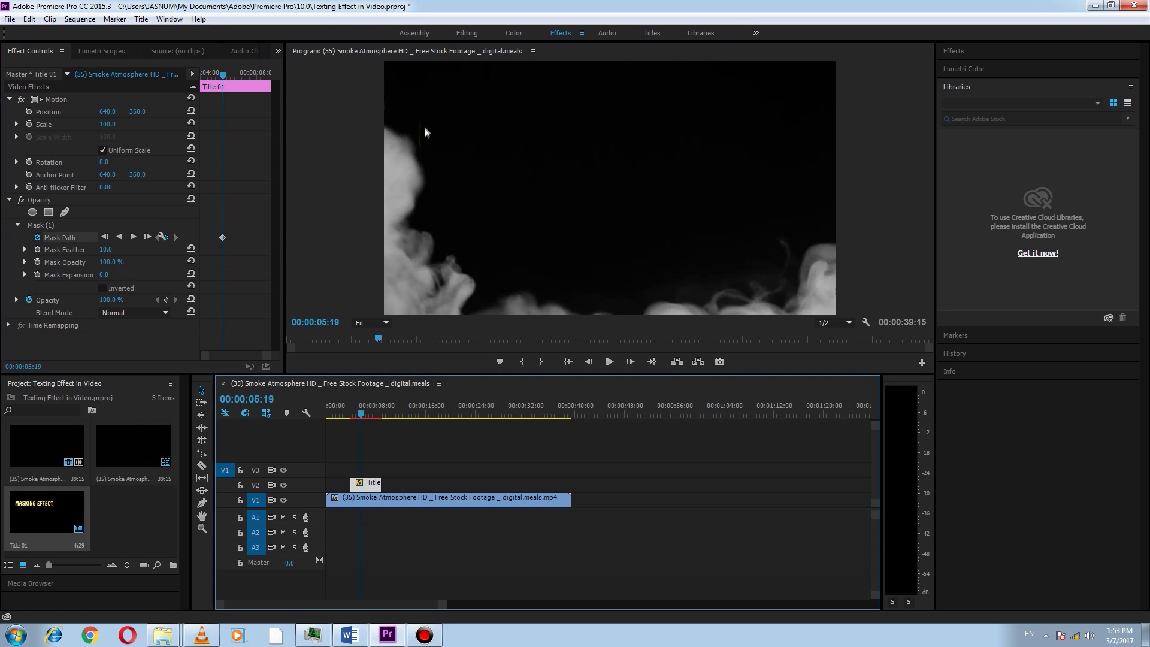
# Keyframe the mask frame by frame to reveal MASKING from left to right.
pyautogui.click(362, 421)
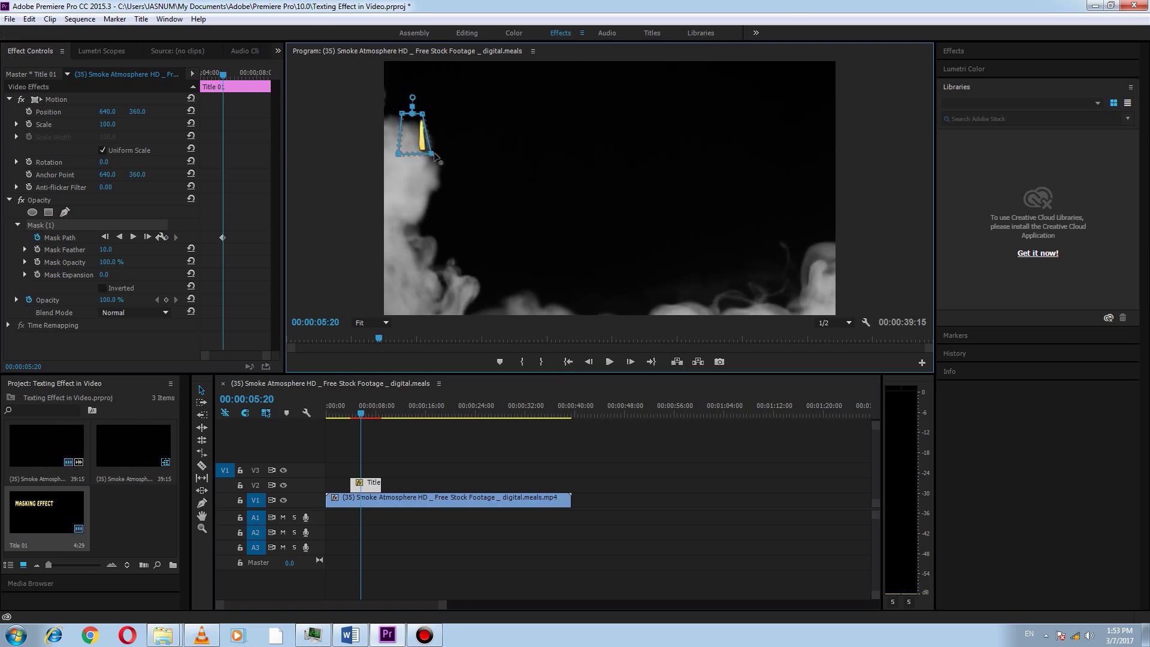
pyautogui.moveTo(423, 114); pyautogui.dragTo(446, 114)
pyautogui.moveTo(418, 154); pyautogui.dragTo(474, 150)
pyautogui.click(363, 419)
pyautogui.moveTo(445, 114); pyautogui.dragTo(507, 151)
pyautogui.click(362, 420)
pyautogui.press('Right')
pyautogui.press('Right')
pyautogui.press('Right')
pyautogui.moveTo(491, 116); pyautogui.dragTo(517, 151)
pyautogui.press('Right')
pyautogui.moveTo(507, 114); pyautogui.dragTo(514, 112)
pyautogui.press('Right')
pyautogui.moveTo(516, 151); pyautogui.dragTo(527, 152)
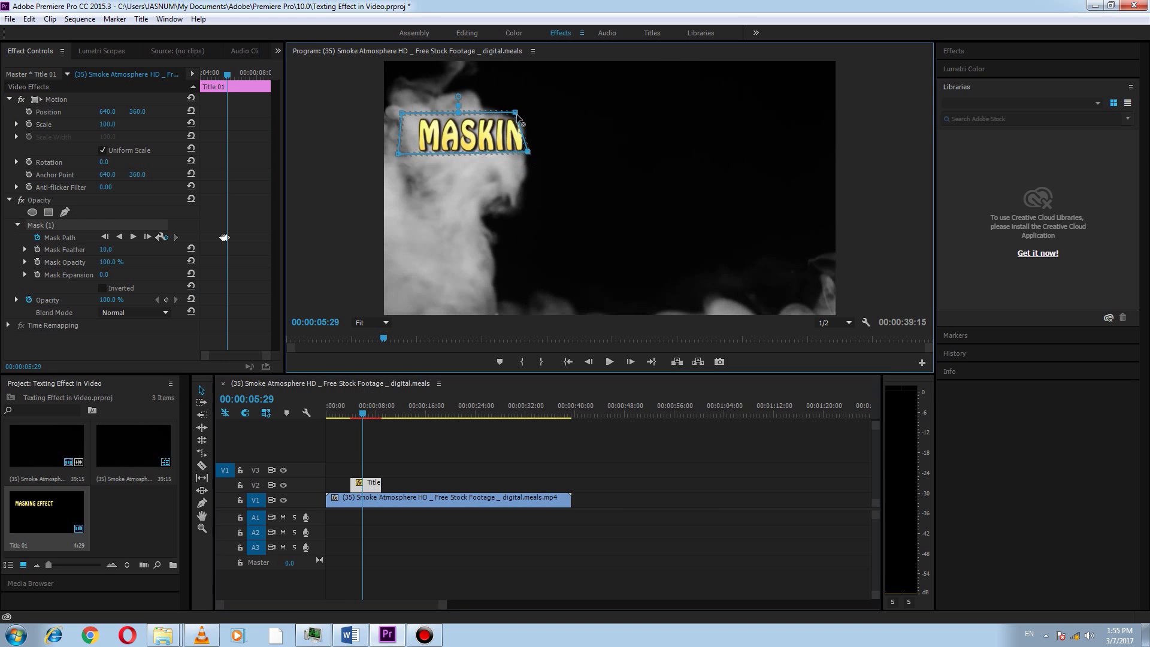
pyautogui.moveTo(514, 112); pyautogui.dragTo(525, 112)
pyautogui.moveTo(528, 151); pyautogui.dragTo(543, 152)
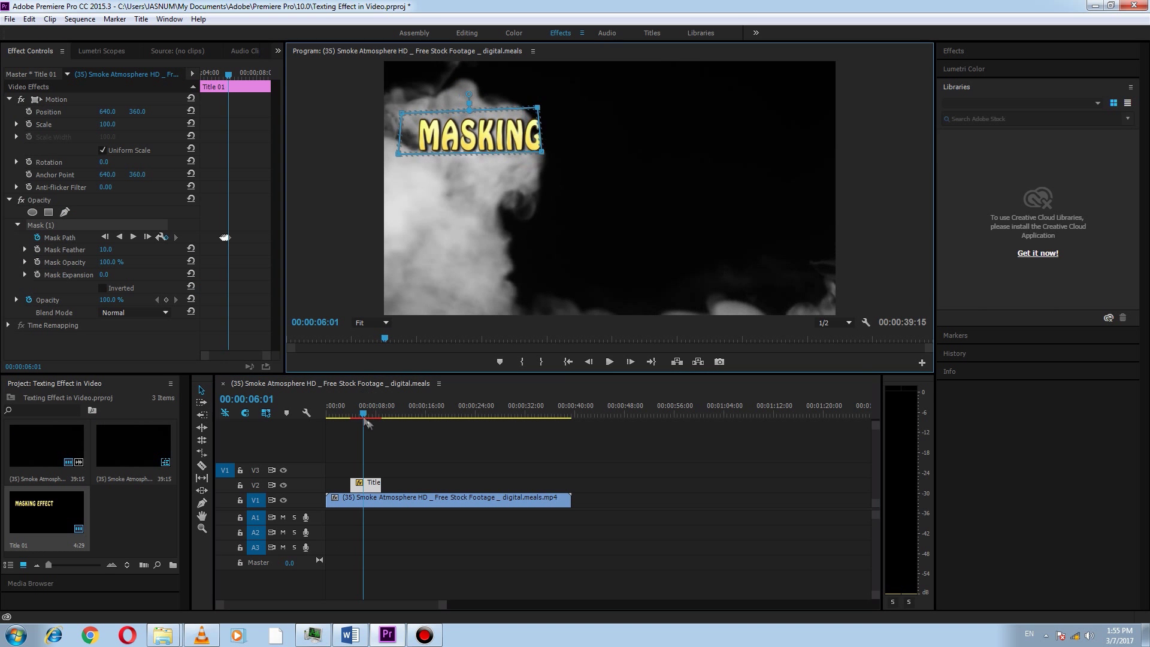
pyautogui.moveTo(525, 111); pyautogui.dragTo(537, 107)
pyautogui.press('Right')
pyautogui.press('Right')
pyautogui.press('Right')
pyautogui.moveTo(542, 152); pyautogui.dragTo(553, 151)
# Keep widening the mask keyframes until MASKING EFFECT is fully revealed at 06:19.
pyautogui.press('Right')
pyautogui.press('Right')
pyautogui.press('Right')
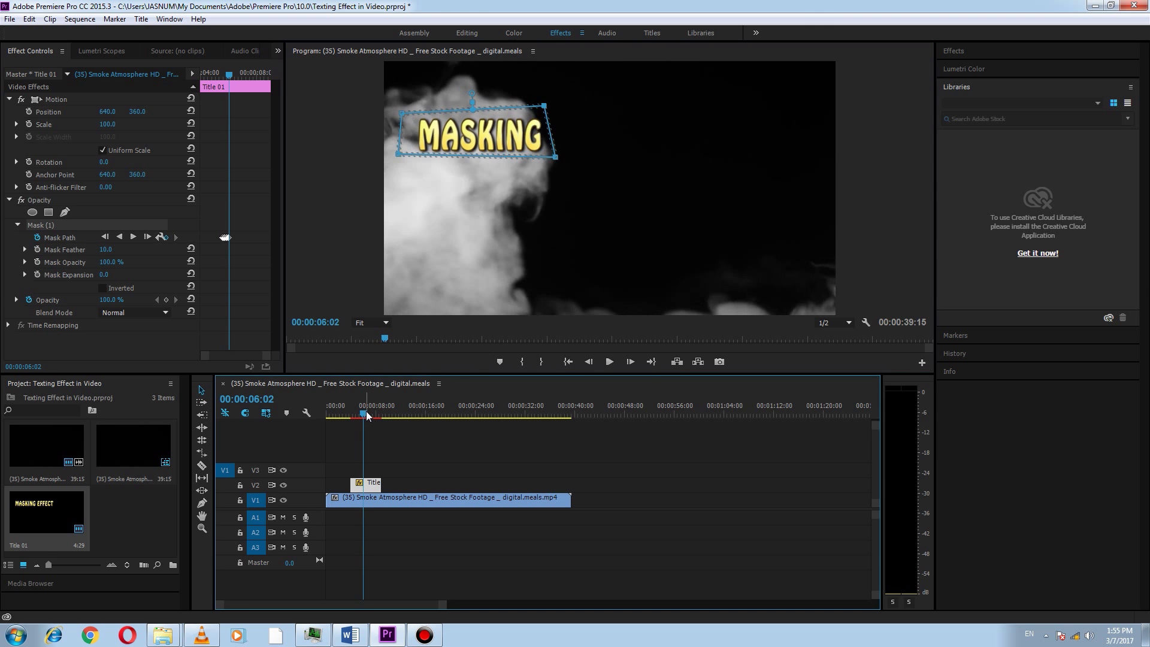
pyautogui.moveTo(544, 105); pyautogui.dragTo(567, 101)
pyautogui.moveTo(556, 157); pyautogui.dragTo(579, 157)
pyautogui.press('Right')
pyautogui.press('Right')
pyautogui.press('Right')
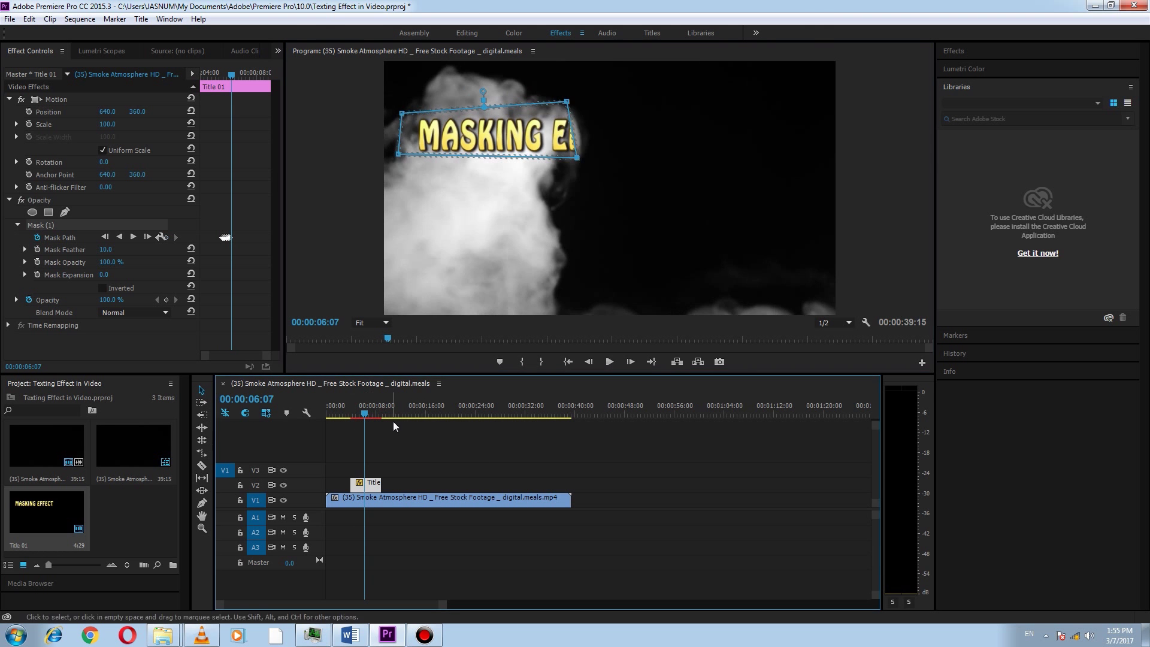
pyautogui.moveTo(567, 101); pyautogui.dragTo(608, 100)
pyautogui.press('Right')
pyautogui.press('Right')
pyautogui.press('Right')
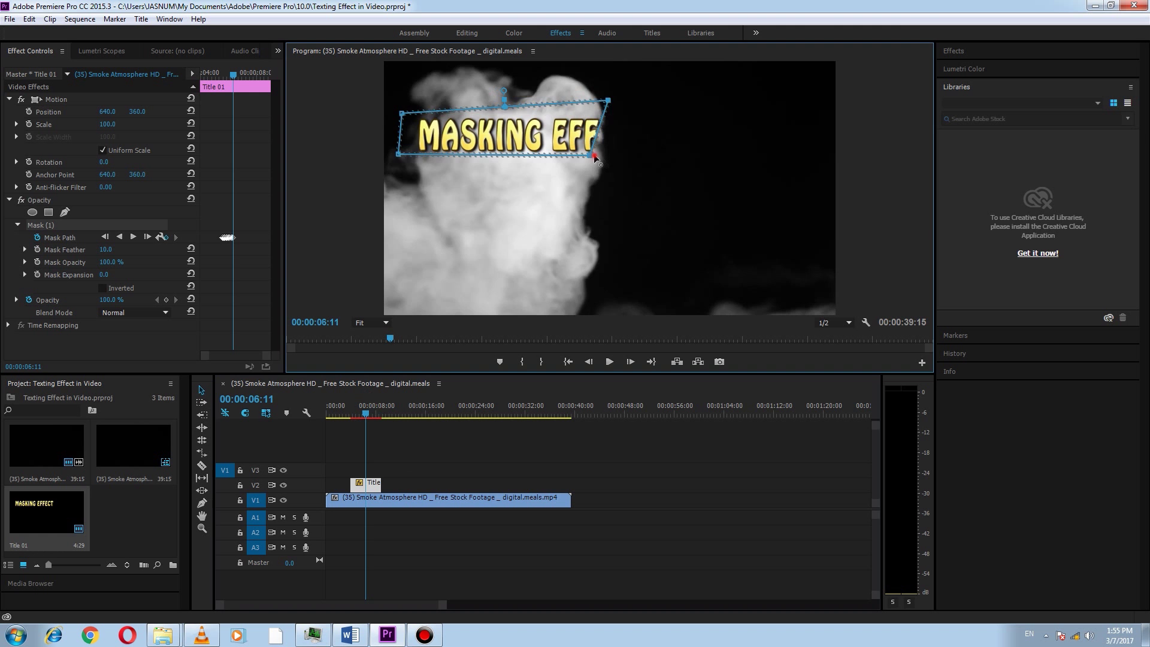
pyautogui.moveTo(590, 155); pyautogui.dragTo(623, 157)
pyautogui.press('Right')
pyautogui.press('Right')
pyautogui.moveTo(608, 100); pyautogui.dragTo(626, 100)
pyautogui.press('Right')
pyautogui.press('Right')
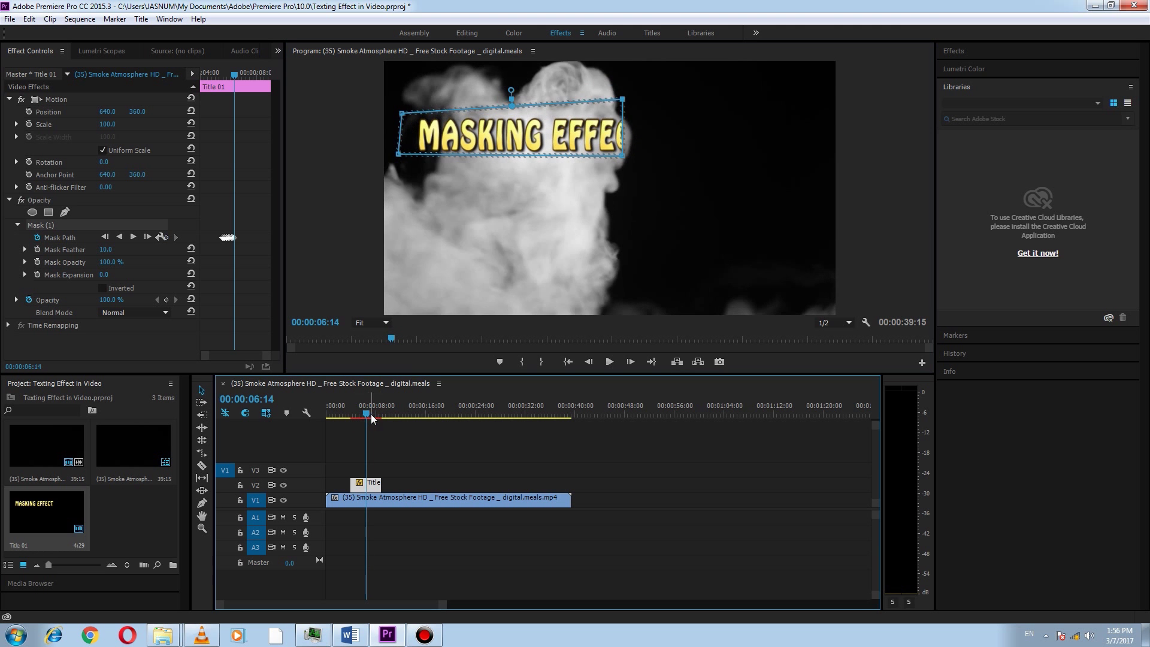
pyautogui.moveTo(623, 157); pyautogui.dragTo(636, 156)
pyautogui.moveTo(626, 100); pyautogui.dragTo(642, 102)
pyautogui.press('Right')
pyautogui.press('Right')
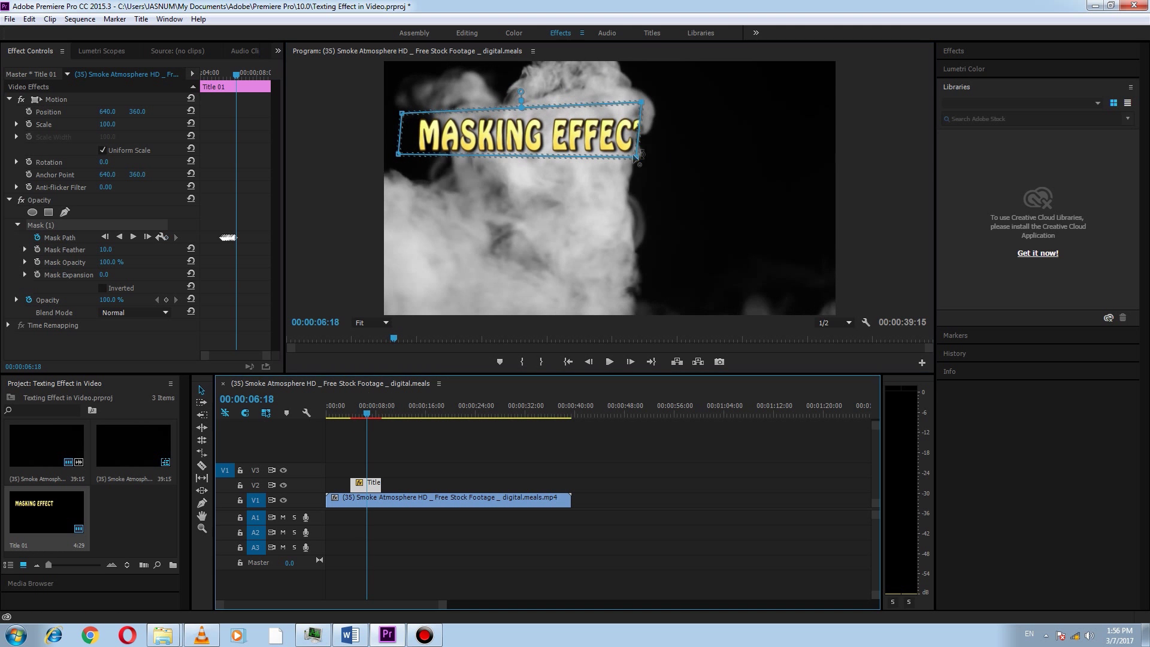
pyautogui.moveTo(636, 157); pyautogui.dragTo(651, 158)
pyautogui.moveTo(641, 103); pyautogui.dragTo(655, 102)
pyautogui.press('Right')
pyautogui.press('Right')
# Play back the masked title reveal, replay it, then stop.
pyautogui.press('space')
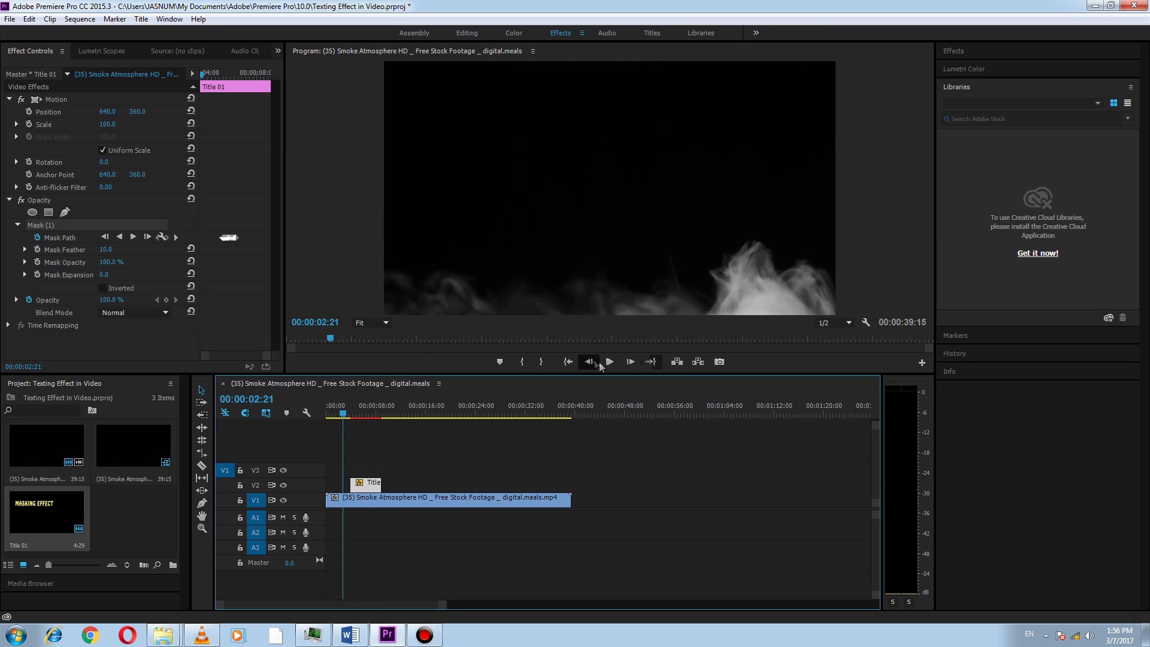
pyautogui.click(606, 361)
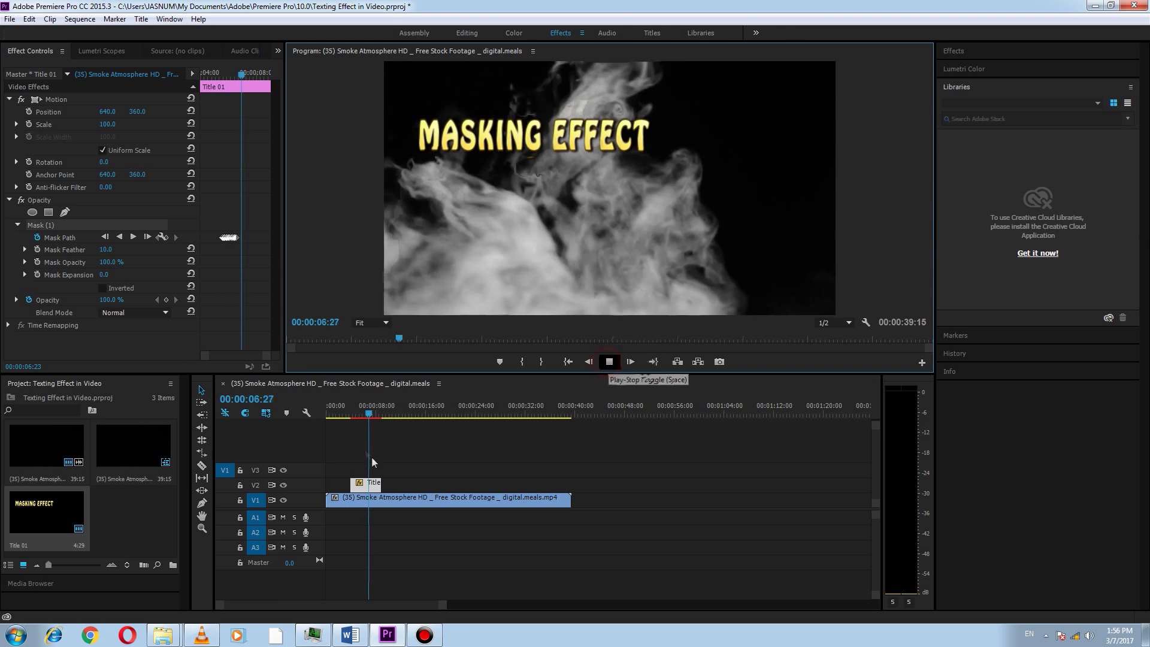
pyautogui.click(366, 416)
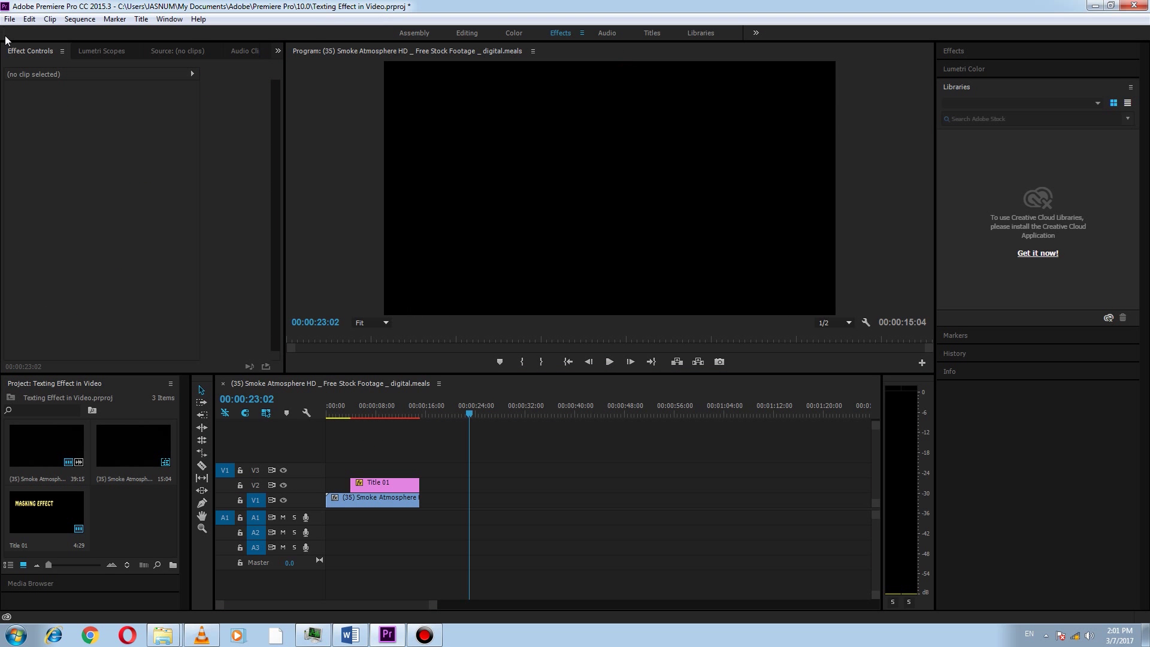
# Import the Ink in Water Background (720p).mp4 footage into the project.
pyautogui.click(10, 18)
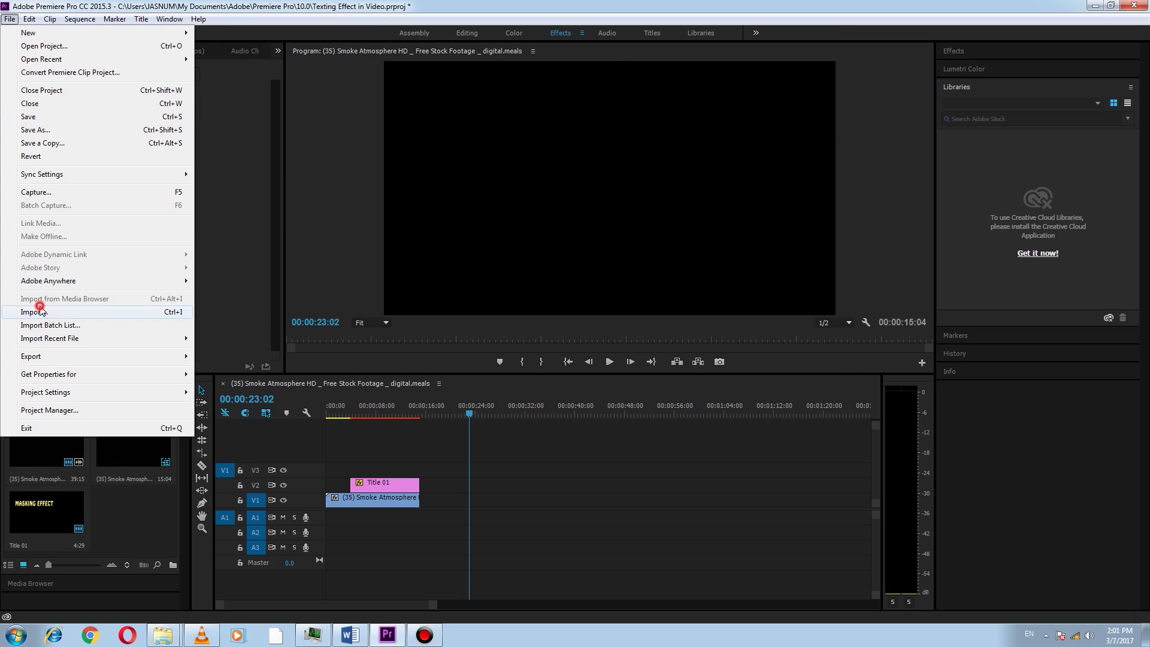
pyautogui.click(40, 311)
pyautogui.click(156, 119)
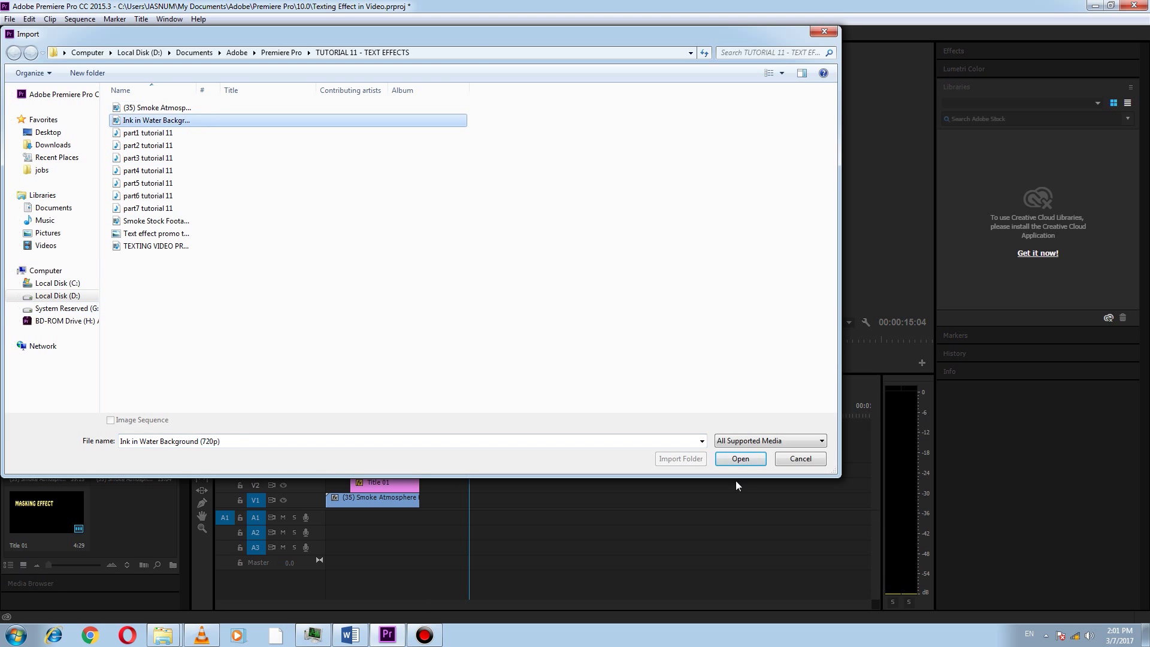
pyautogui.click(730, 463)
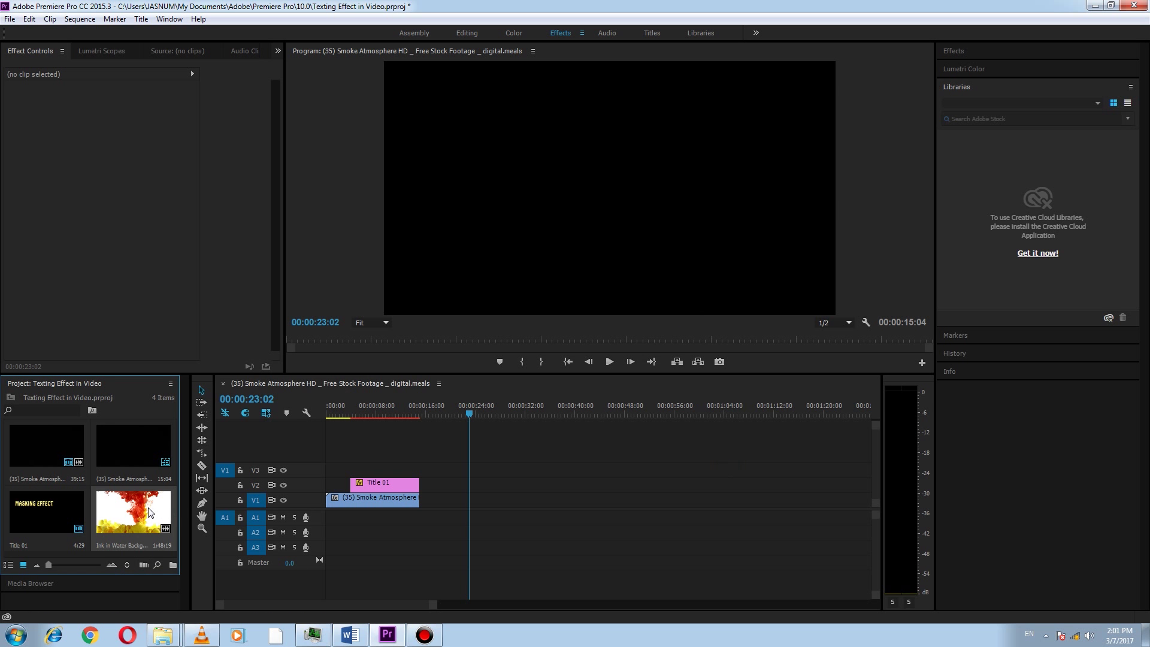
# Place the Ink in Water clip after the smoke clip on V1 and delete its audio.
pyautogui.moveTo(147, 514)
pyautogui.mouseDown()
pyautogui.moveTo(360, 506)
pyautogui.moveTo(433, 484)
pyautogui.moveTo(443, 525)
pyautogui.mouseUp()
pyautogui.hotkey('ctrl', 'l')
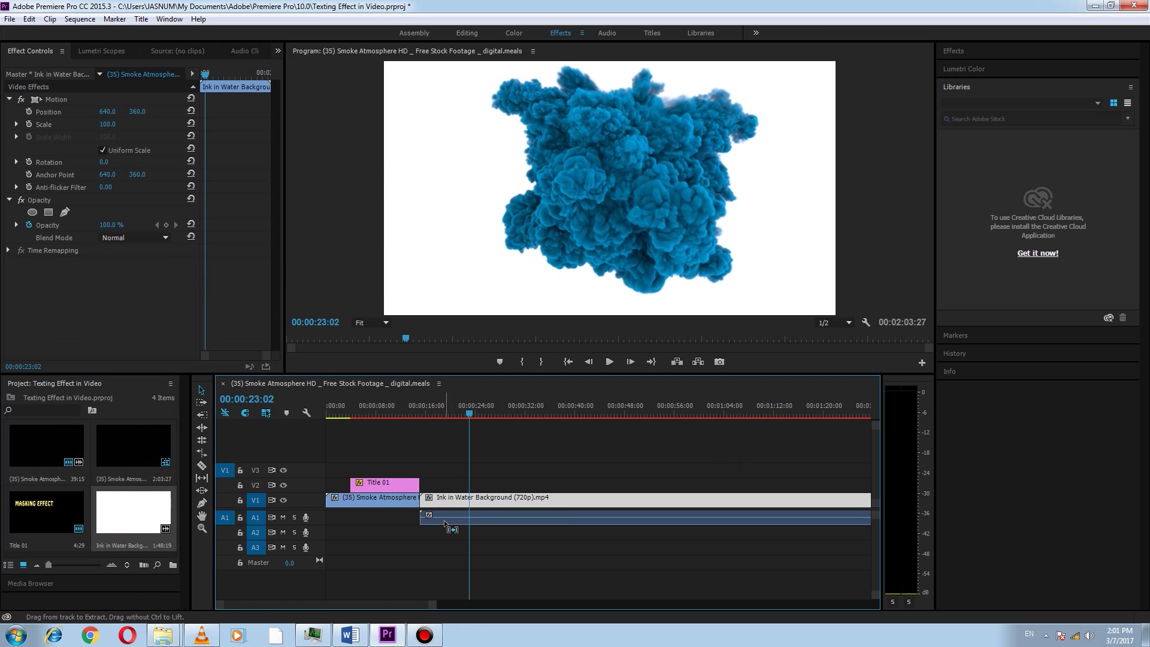
pyautogui.click(443, 522)
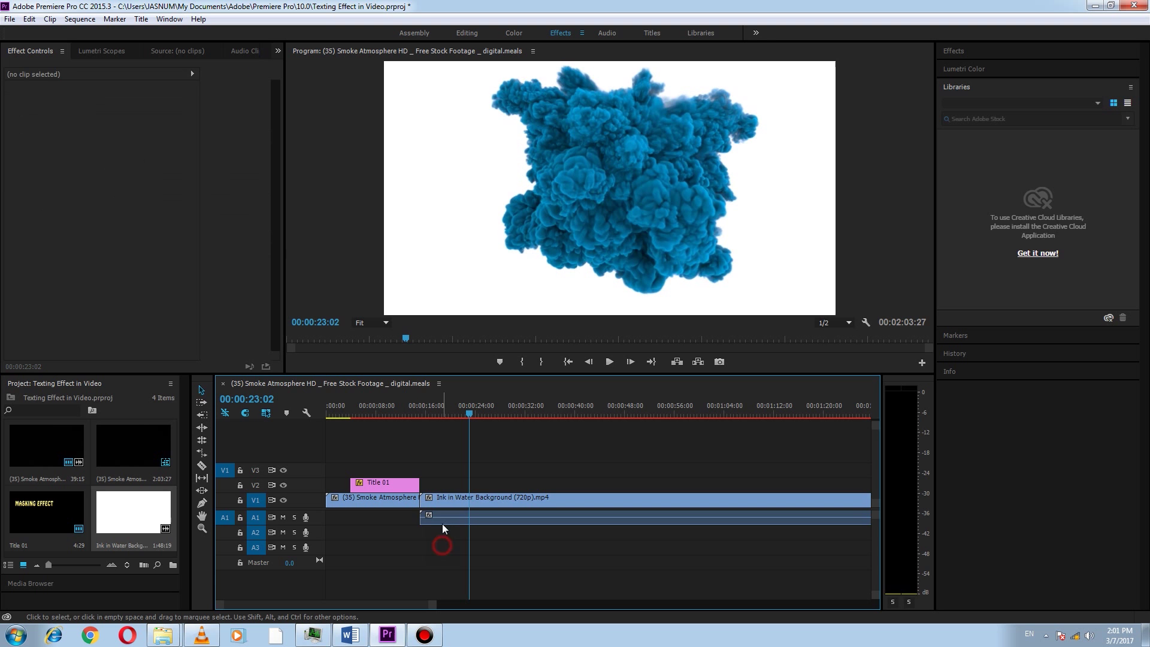
pyautogui.press('Delete')
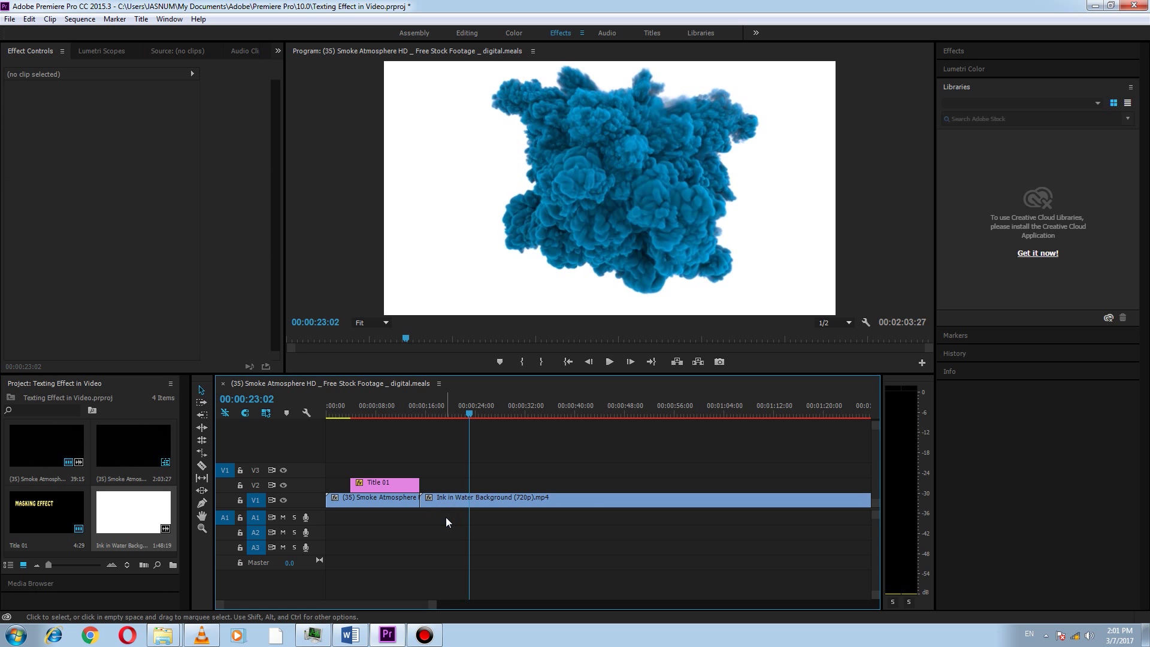
pyautogui.click(10, 18)
# Create a new title named Title 04.
pyautogui.moveTo(17, 33)
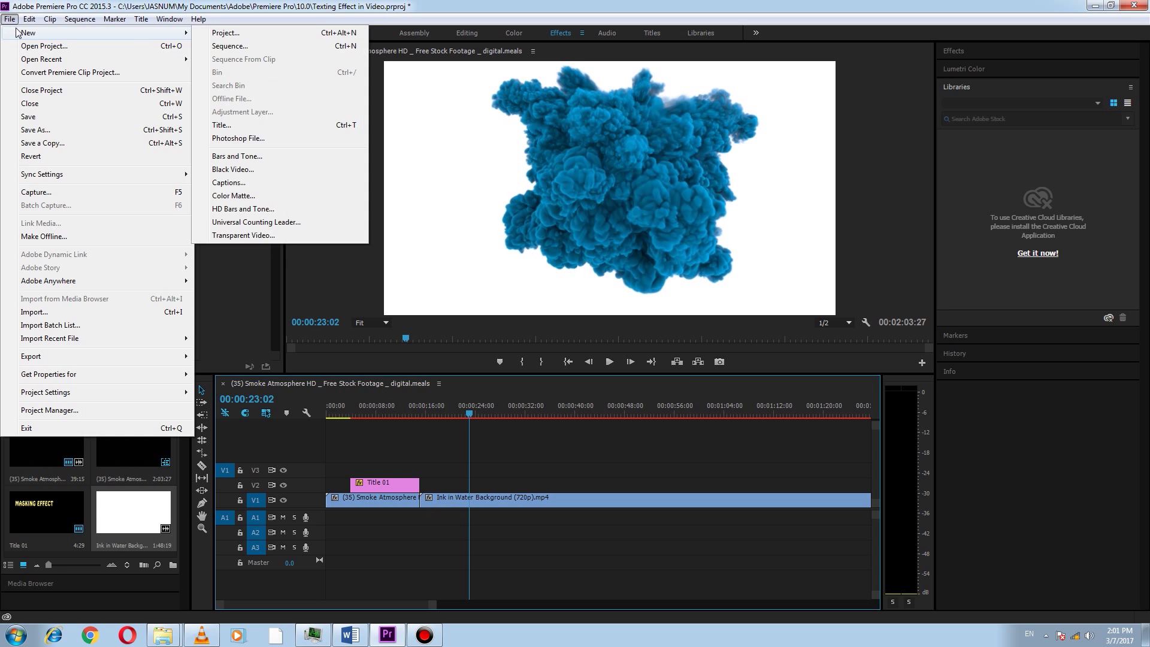
pyautogui.click(299, 125)
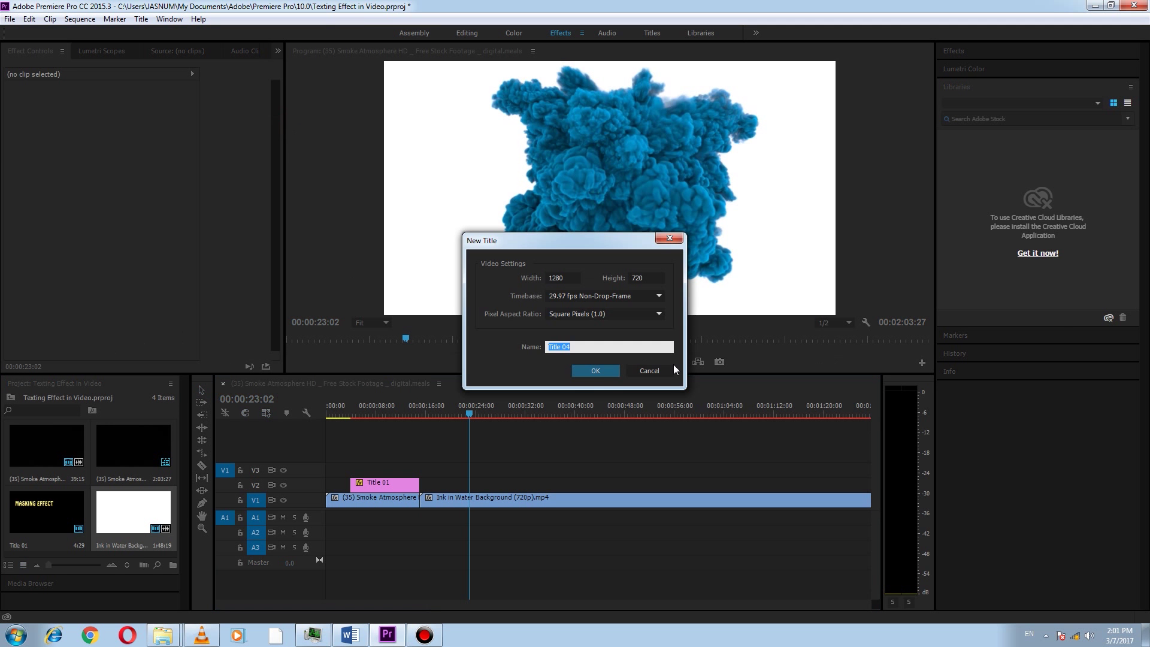
pyautogui.click(602, 373)
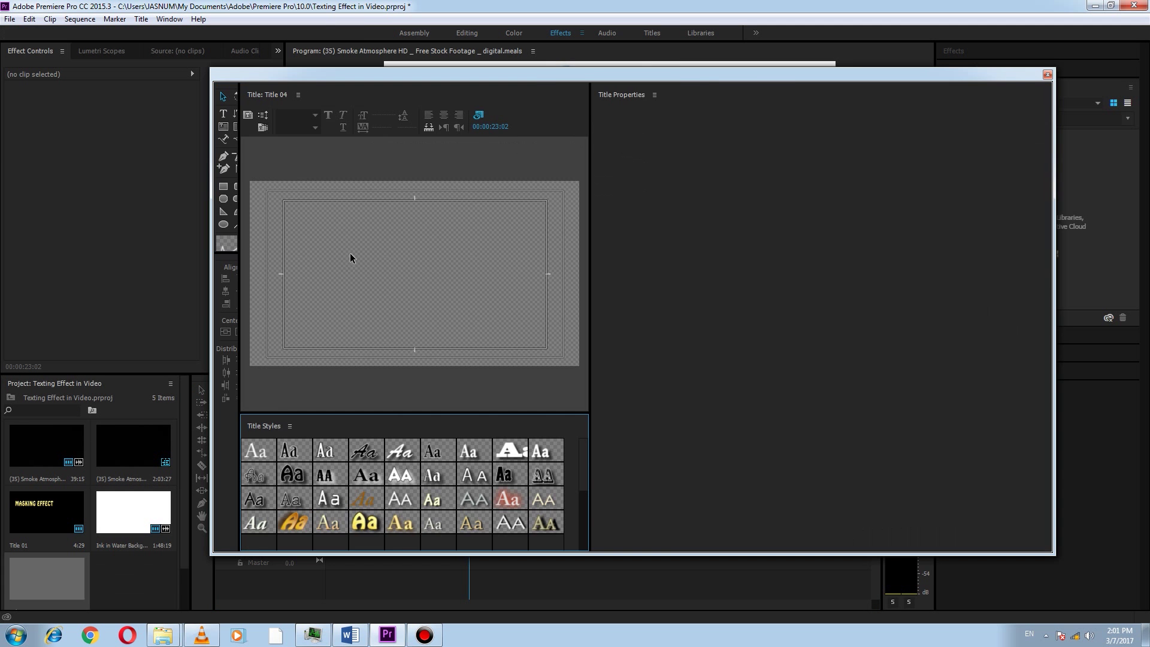
# Type TRACK MATTE KEY EFFECT and break it onto two lines.
pyautogui.click(223, 114)
pyautogui.click(366, 239)
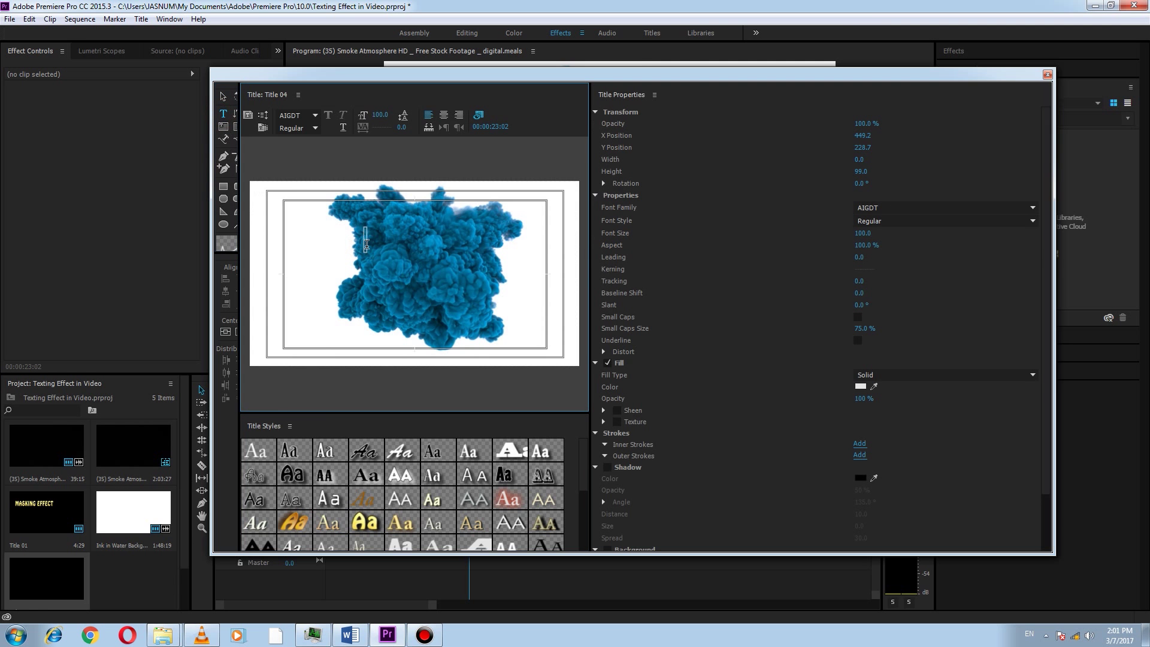
pyautogui.write('TRA')
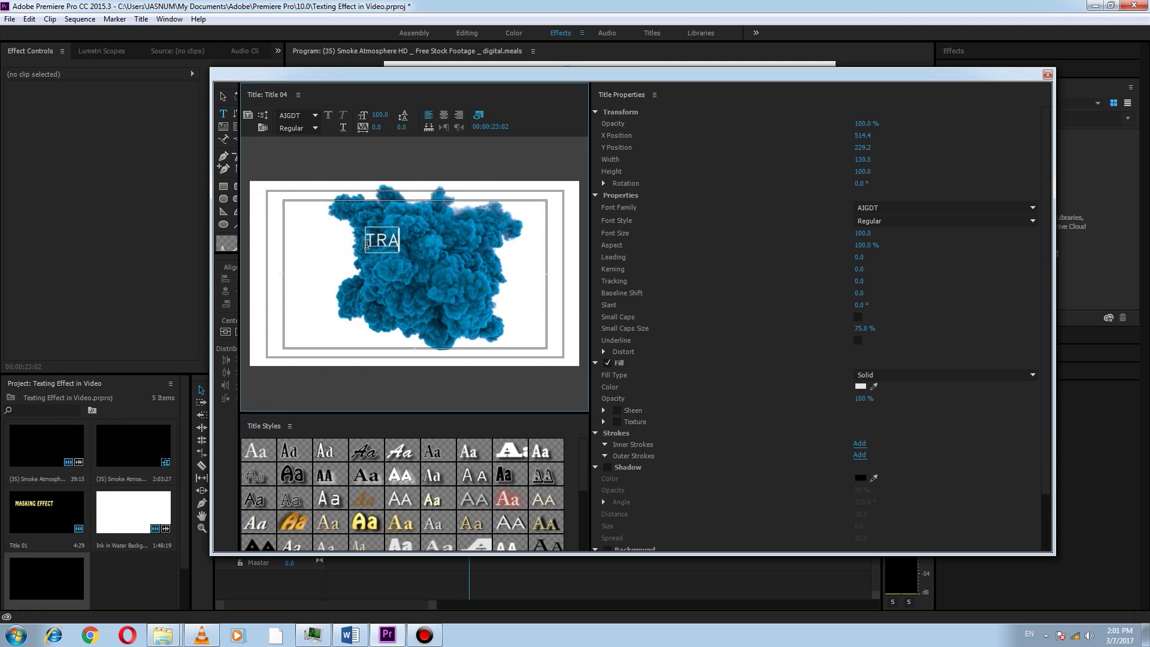
pyautogui.write('CK MATTE')
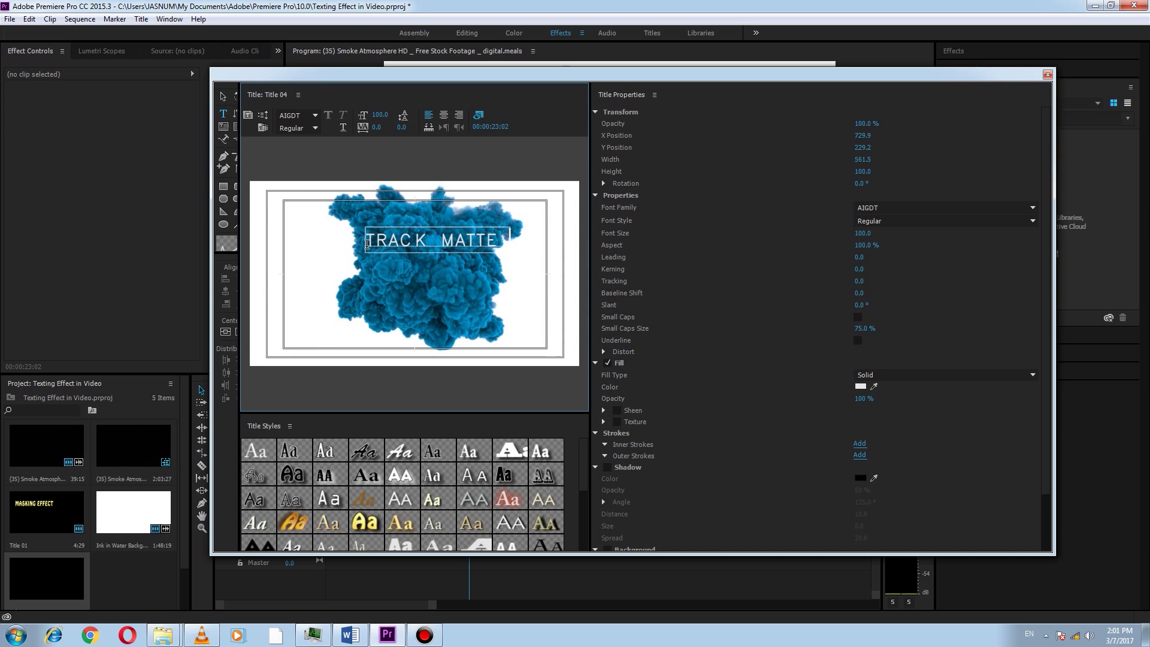
pyautogui.write(' KEY EFF')
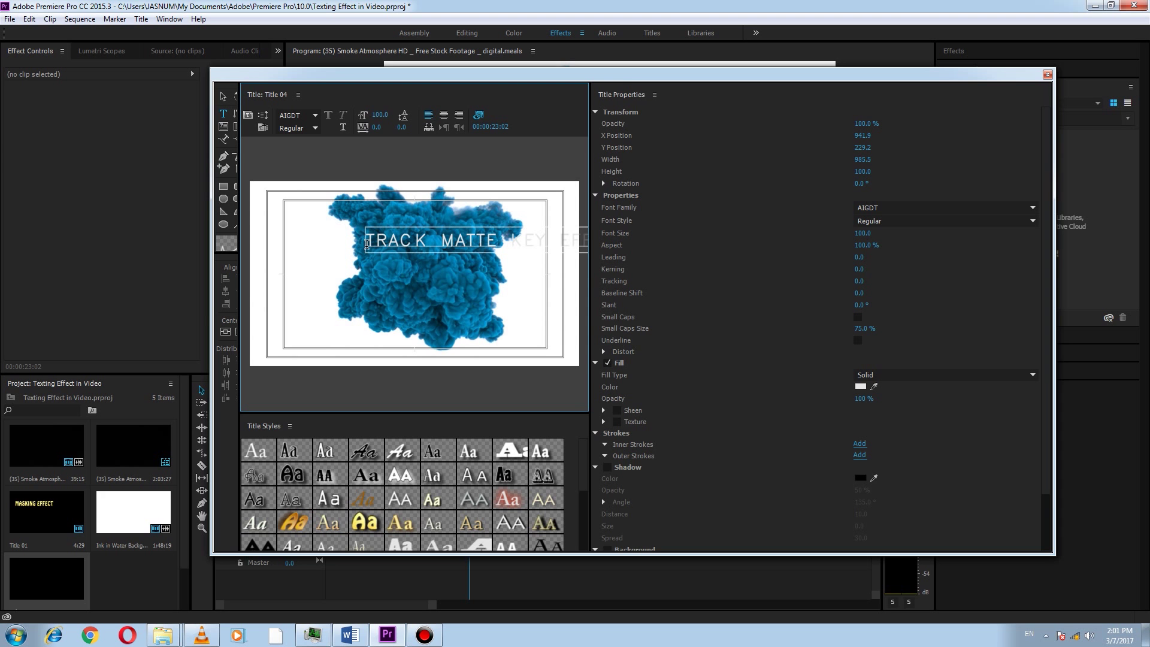
pyautogui.write('E')
pyautogui.click(560, 239)
pyautogui.press('BackSpace')
pyautogui.press('Return')
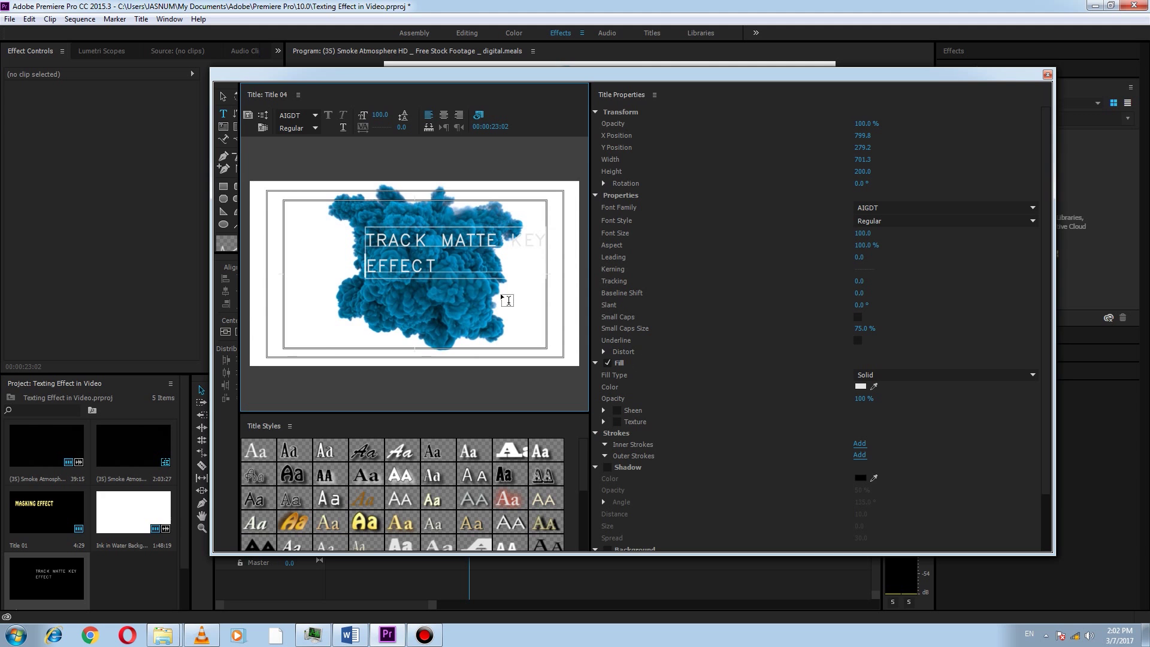
pyautogui.click(441, 260)
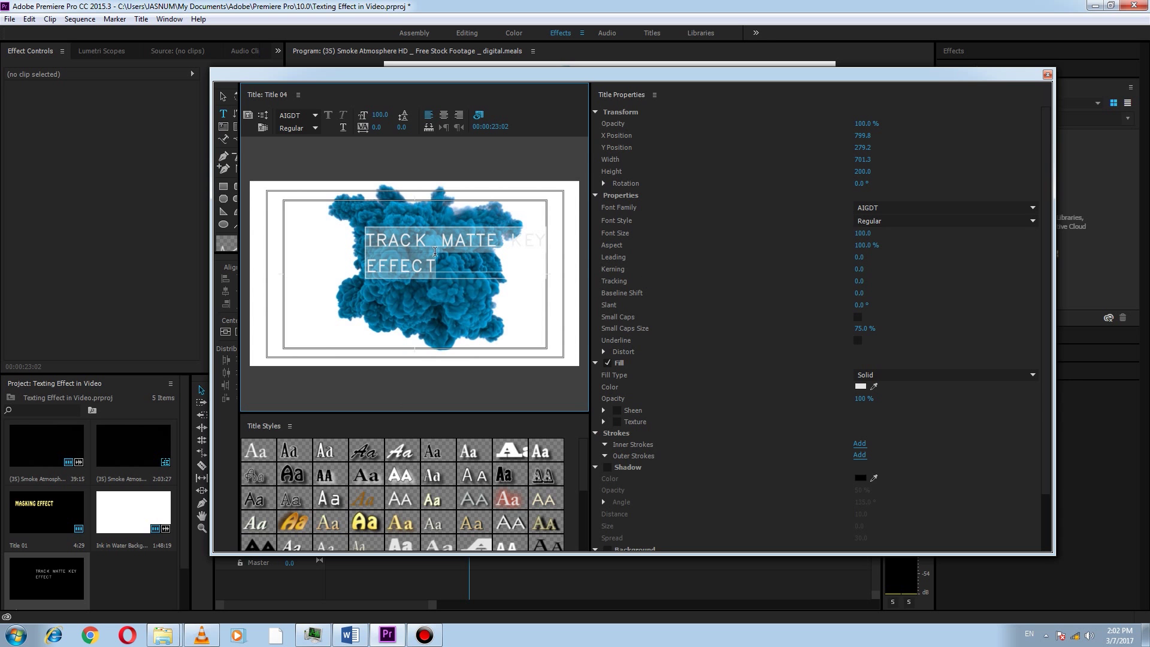
# Apply the Lithos Pro Black outlined style and move the text left and down.
pyautogui.click(401, 474)
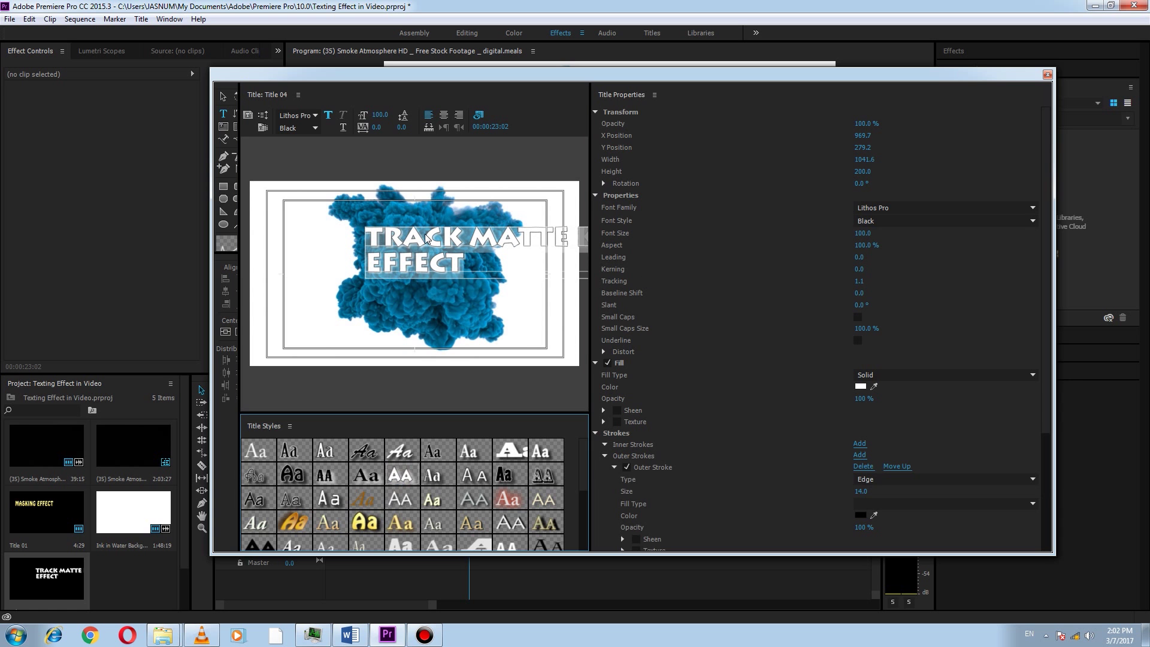
pyautogui.click(222, 97)
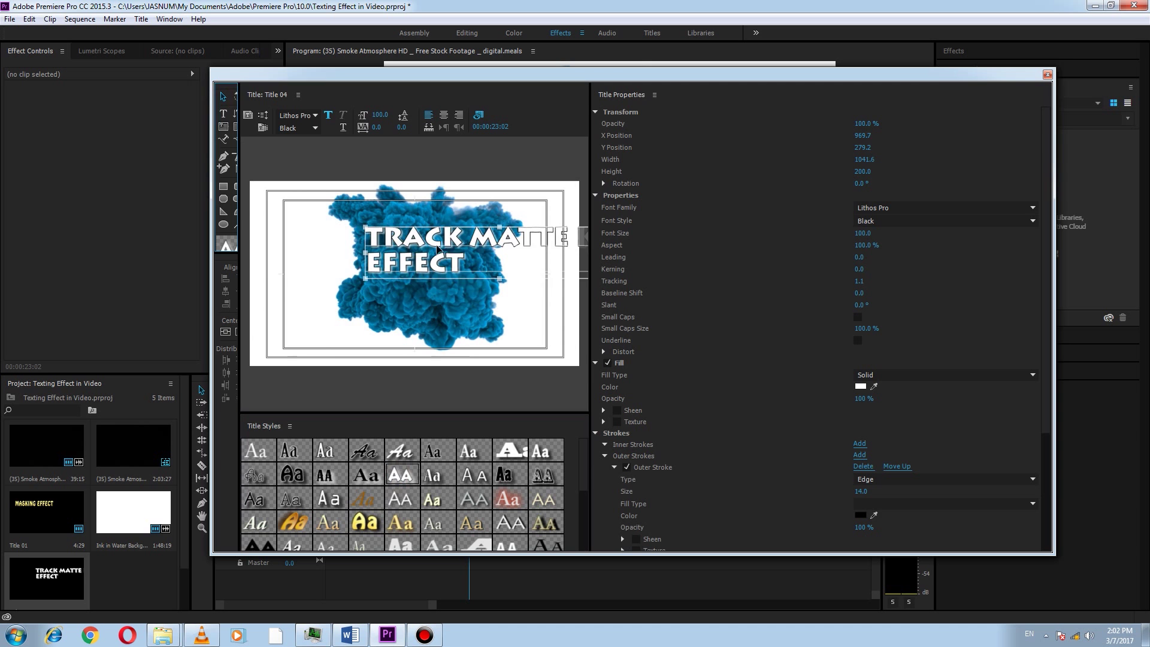
pyautogui.moveTo(580, 256); pyautogui.dragTo(492, 273)
# Re-break the text so it reads TRACK MATTE / KEY EFFECT.
pyautogui.doubleClick(489, 254)
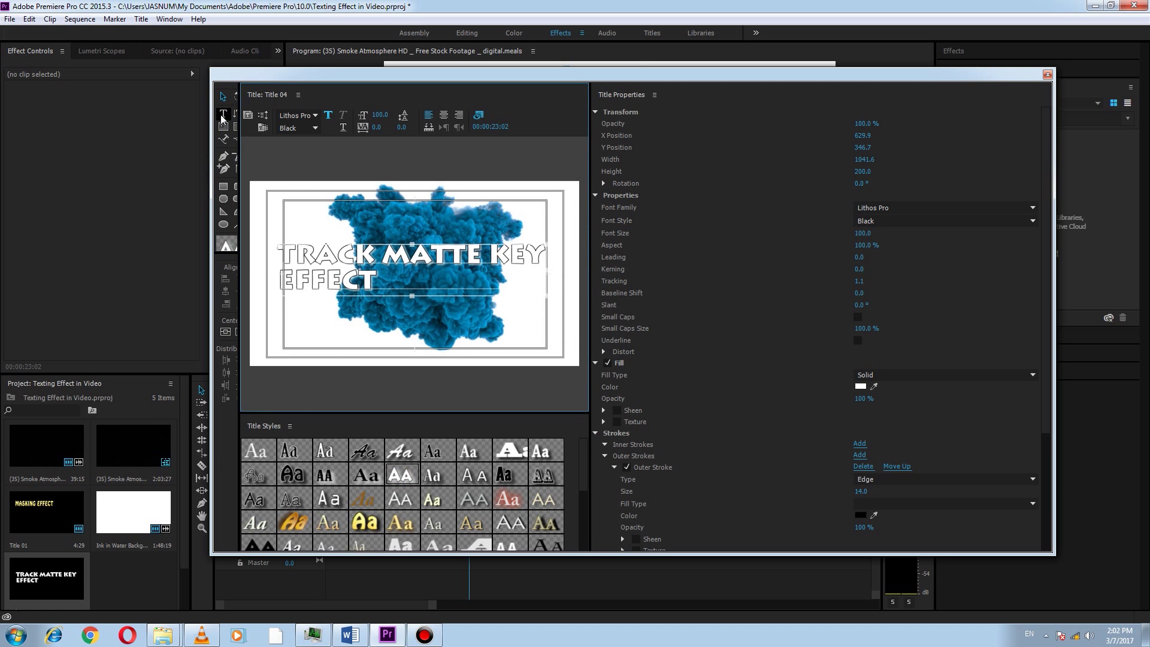
pyautogui.hotkey('ctrl', 'a')
pyautogui.press('BackSpace')
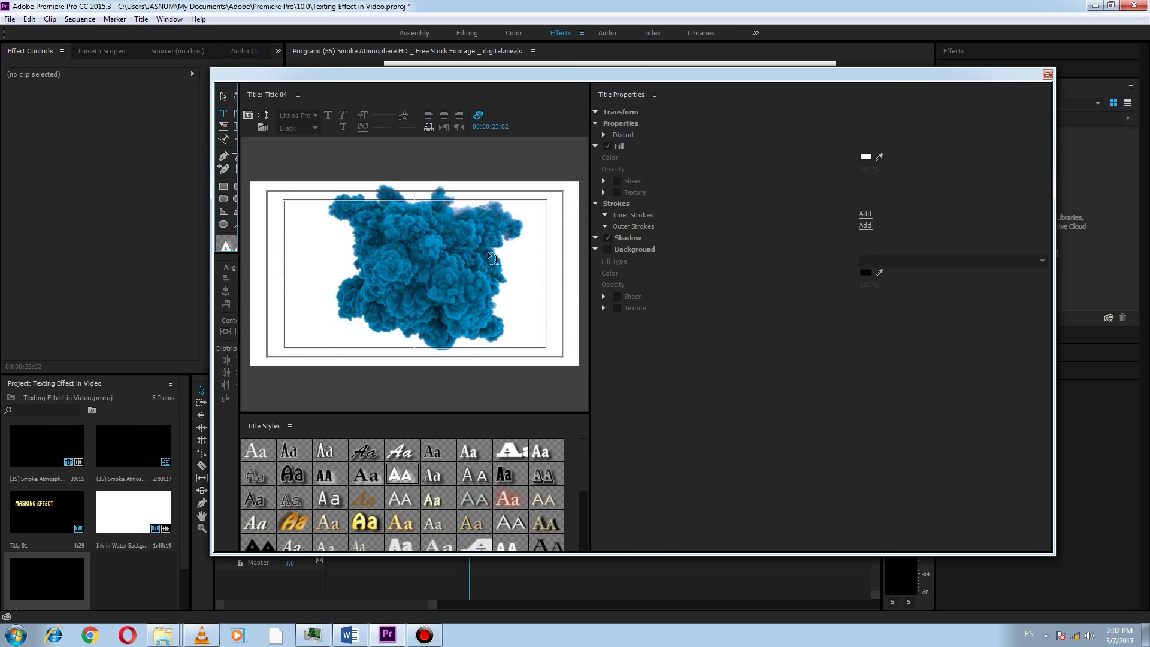
pyautogui.hotkey('ctrl', 'z')
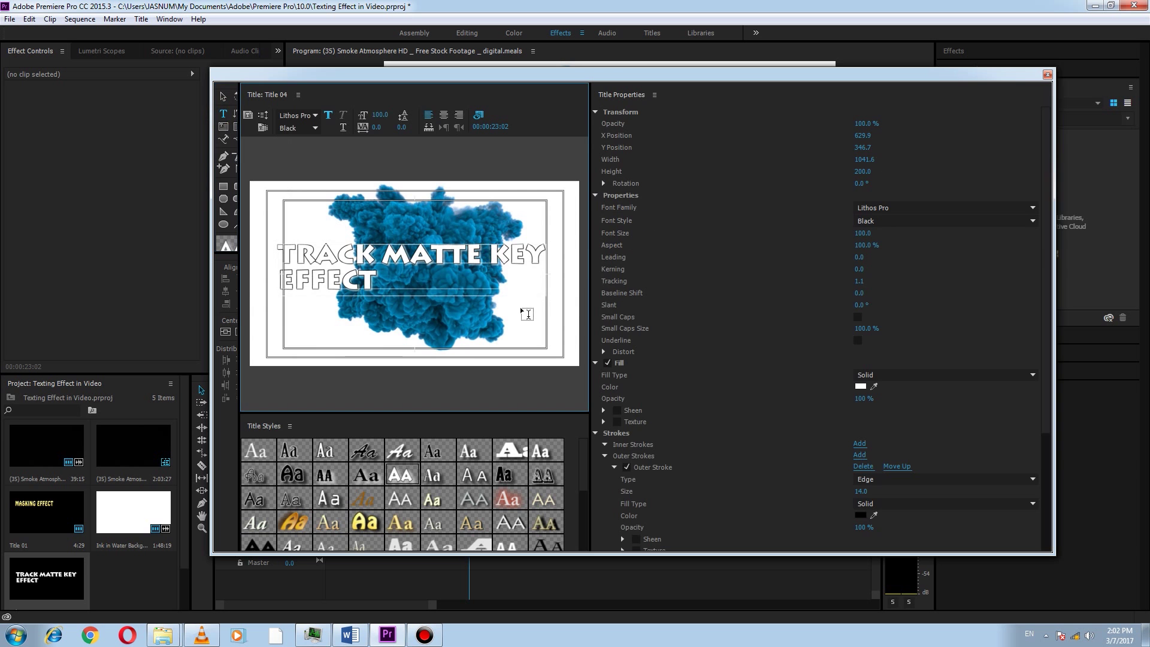
pyautogui.press('Return')
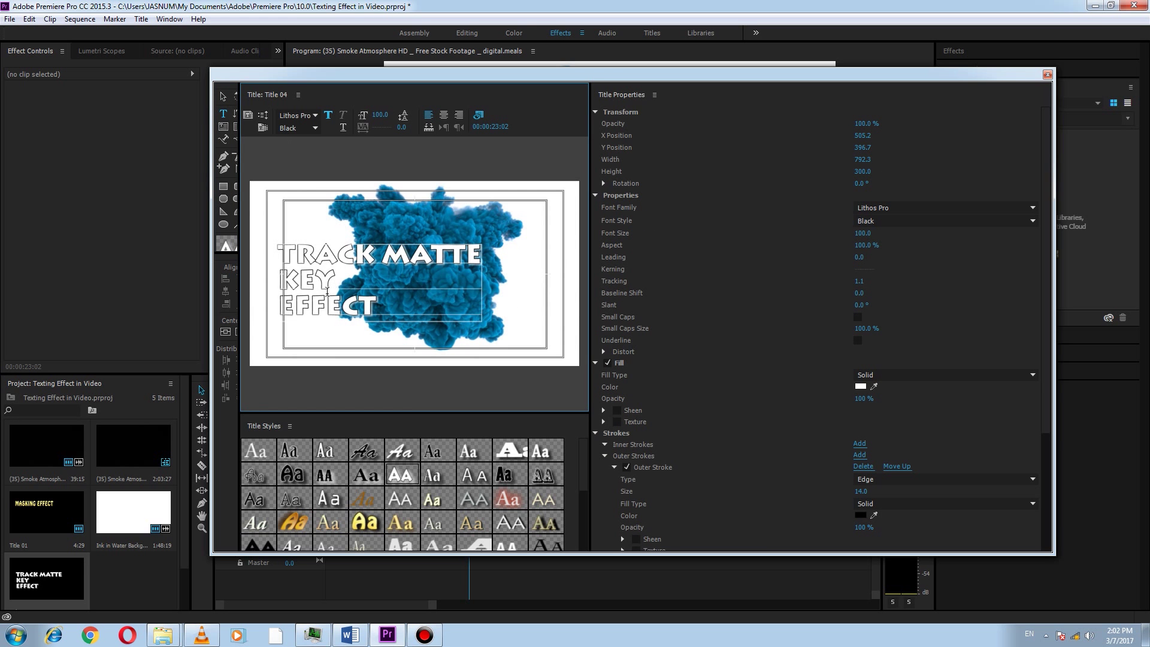
pyautogui.click(335, 280)
pyautogui.press('Delete')
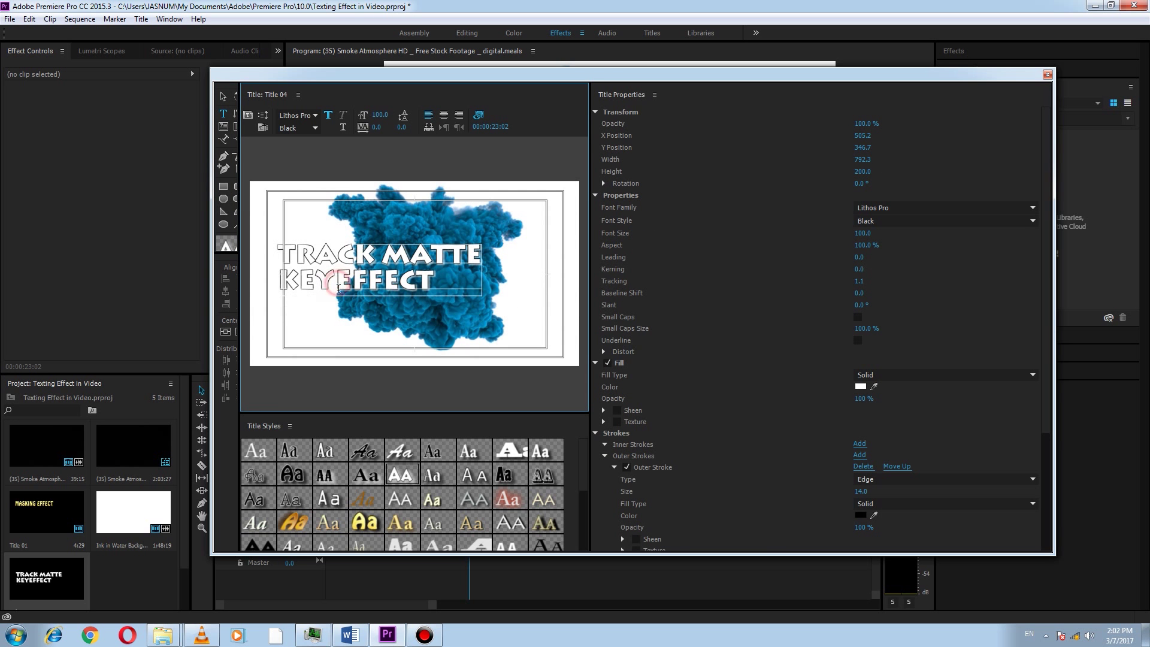
# Centre the title over the smoke and shrink it slightly to size 89.5.
pyautogui.click(226, 95)
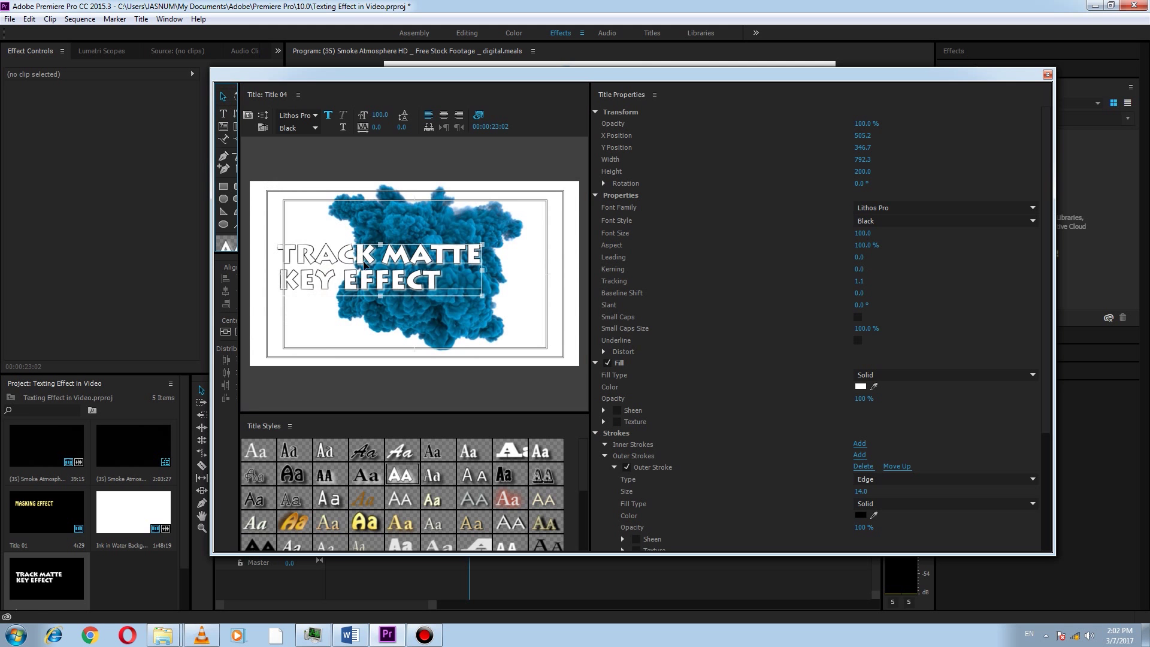
pyautogui.moveTo(365, 263); pyautogui.dragTo(408, 254)
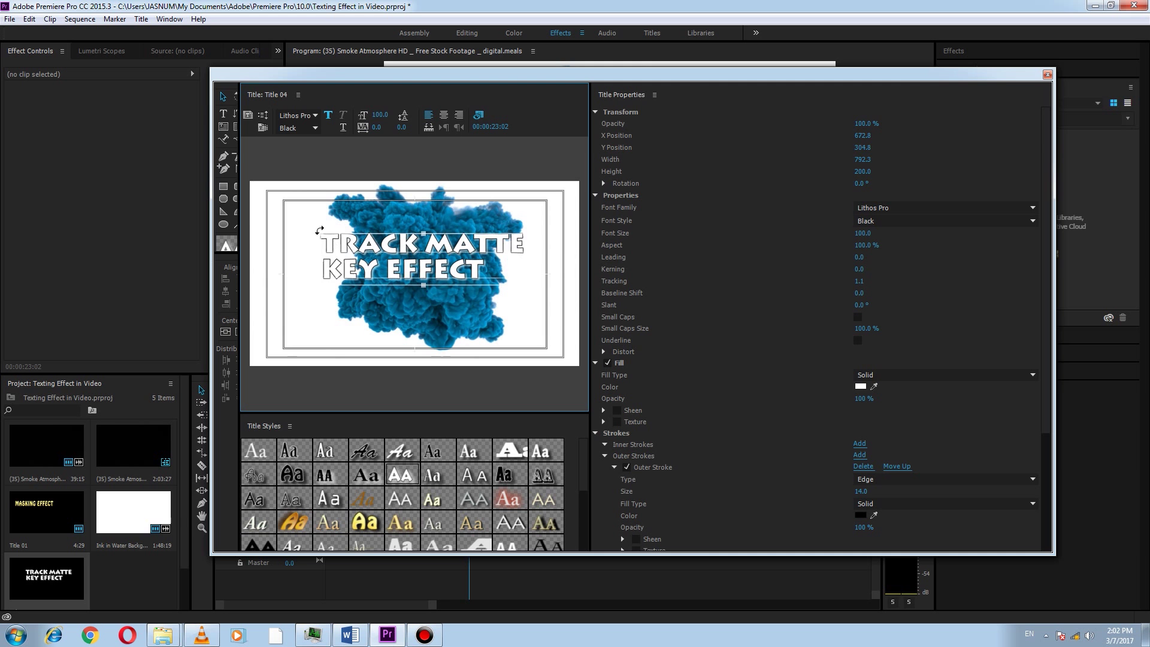
pyautogui.moveTo(319, 232); pyautogui.dragTo(340, 236)
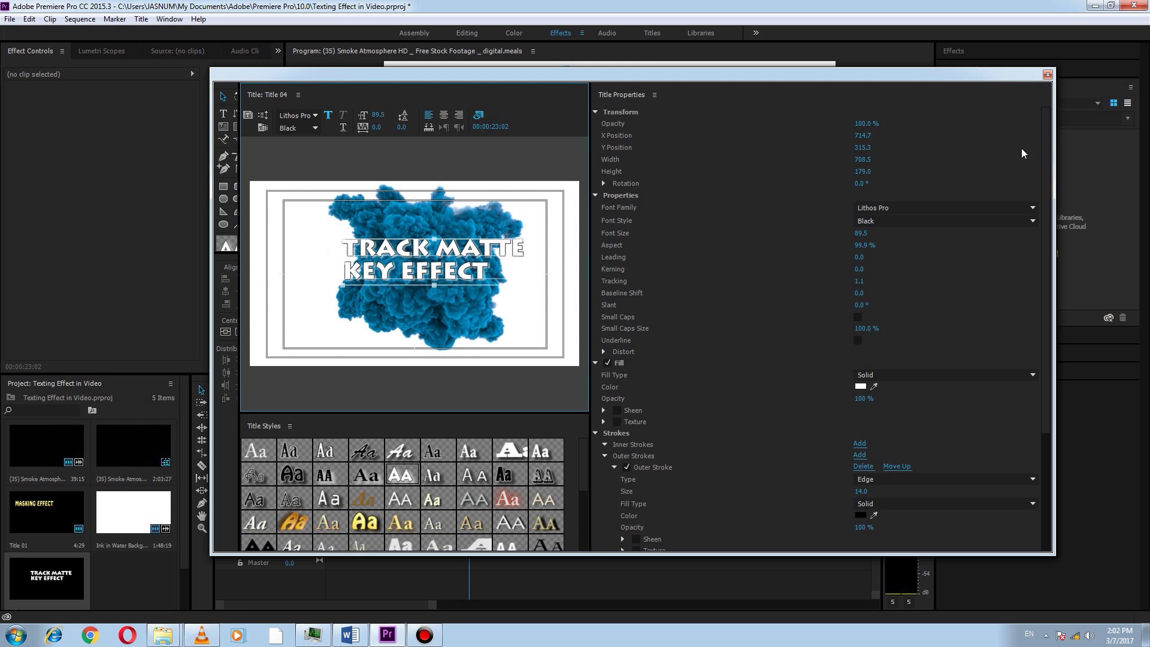
# Put Title 04 on V2 above the Ink in Water clip and apply Track Matte Key to the clip.
pyautogui.click(1047, 75)
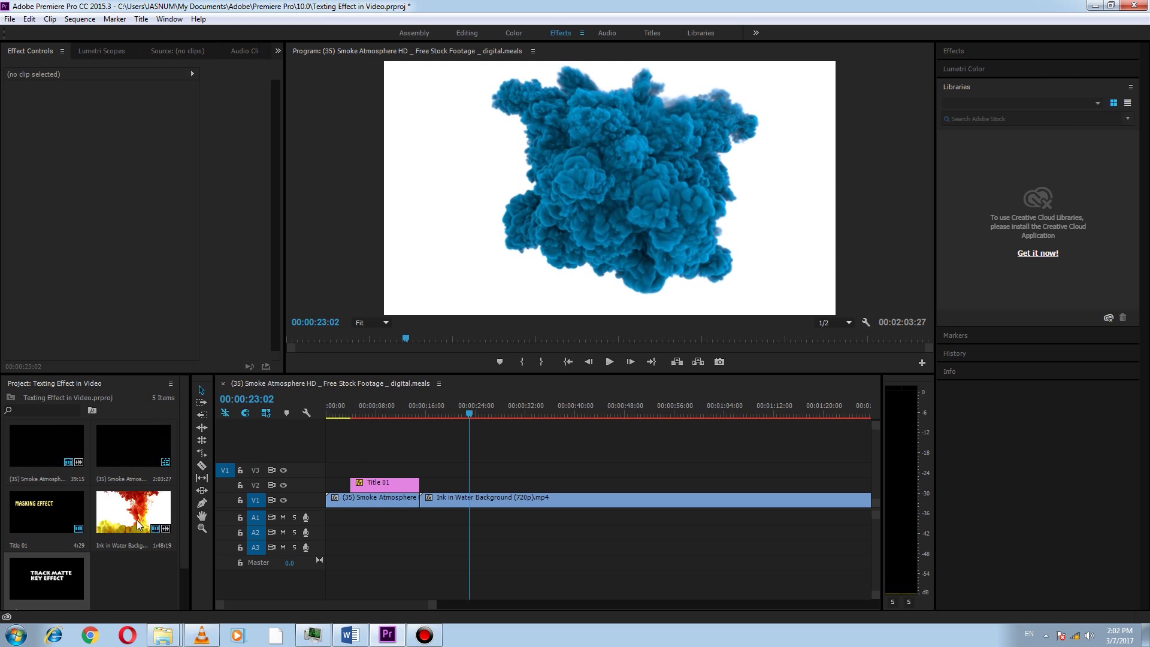
pyautogui.moveTo(437, 476); pyautogui.dragTo(811, 479)
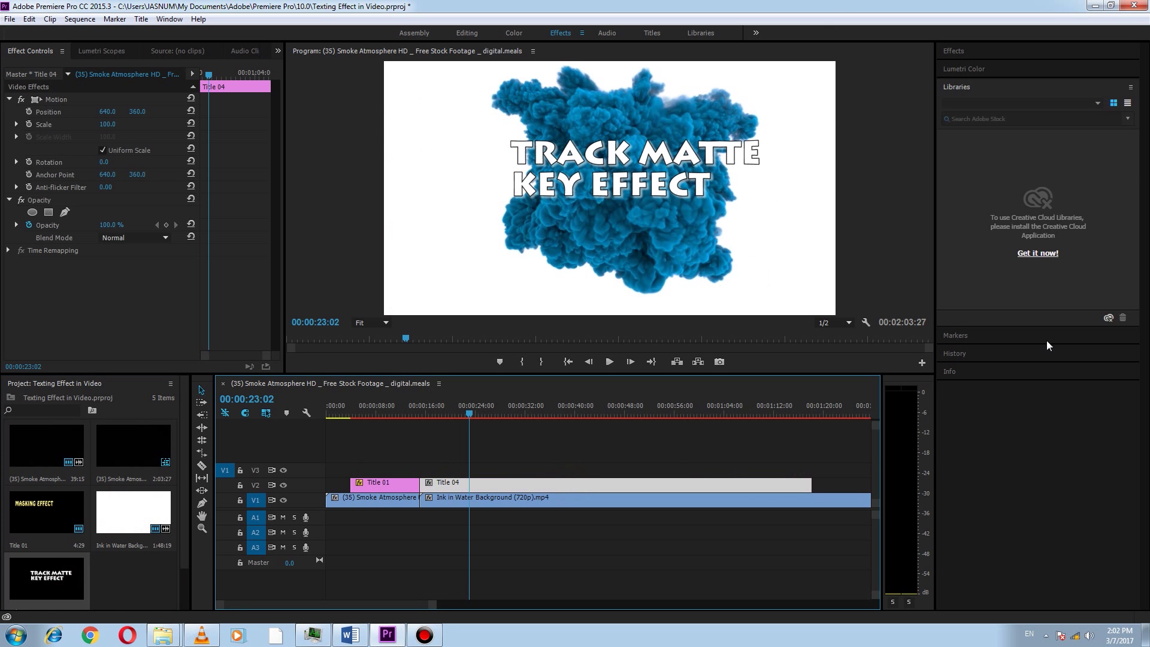
pyautogui.click(1088, 54)
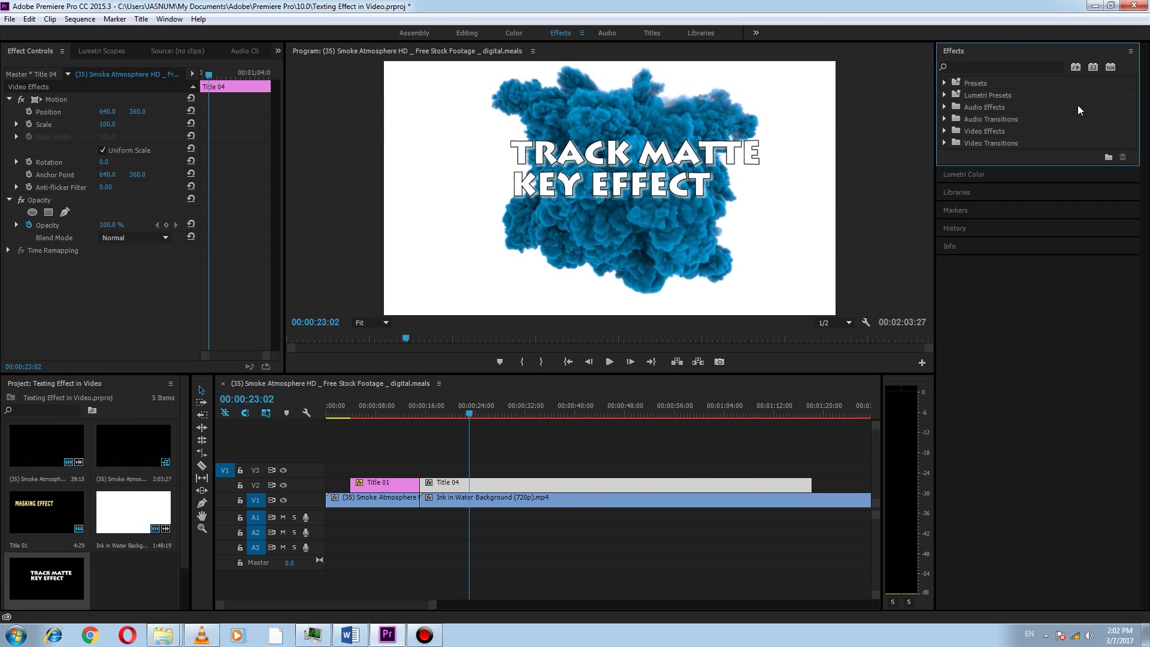
pyautogui.click(993, 66)
pyautogui.write('TRACK')
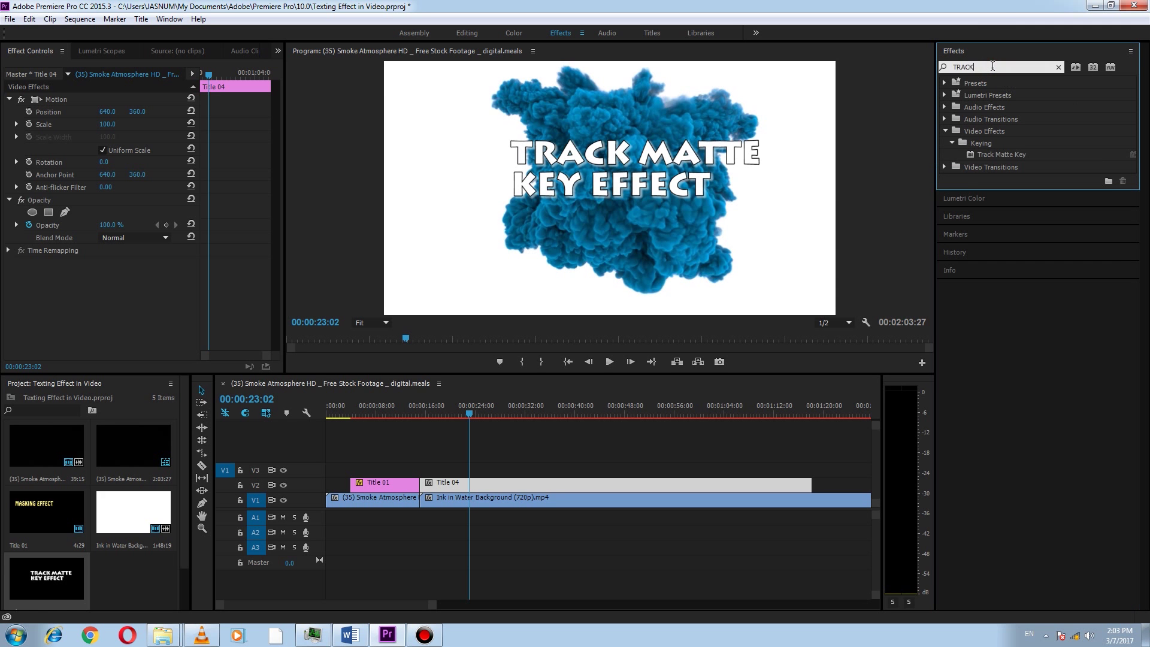
pyautogui.moveTo(1018, 154)
pyautogui.mouseDown()
pyautogui.moveTo(501, 404)
pyautogui.moveTo(507, 502)
pyautogui.mouseUp()
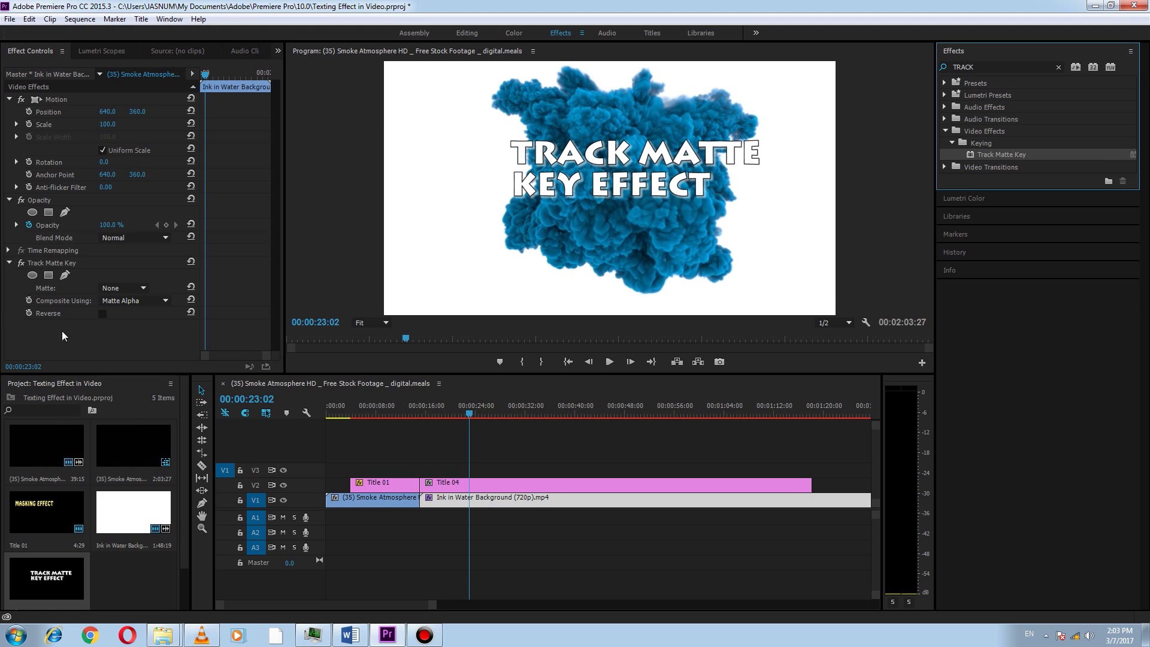
# Set the Track Matte Key's Matte to Video 2, the title track.
pyautogui.click(143, 289)
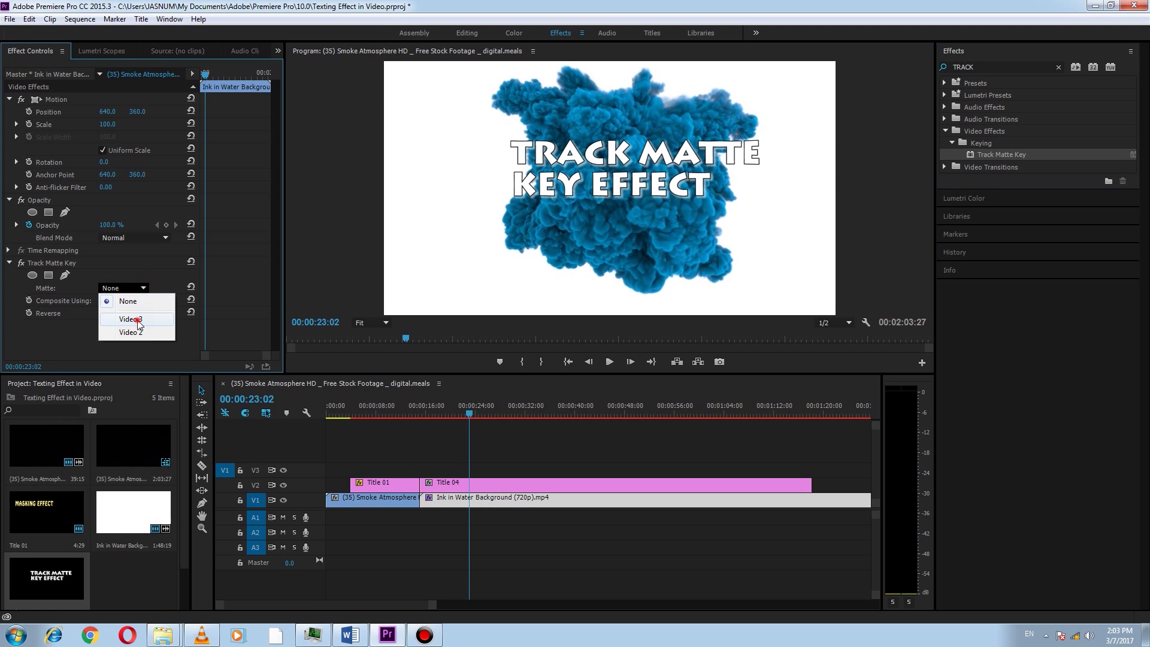
pyautogui.click(138, 320)
pyautogui.click(138, 287)
pyautogui.click(137, 333)
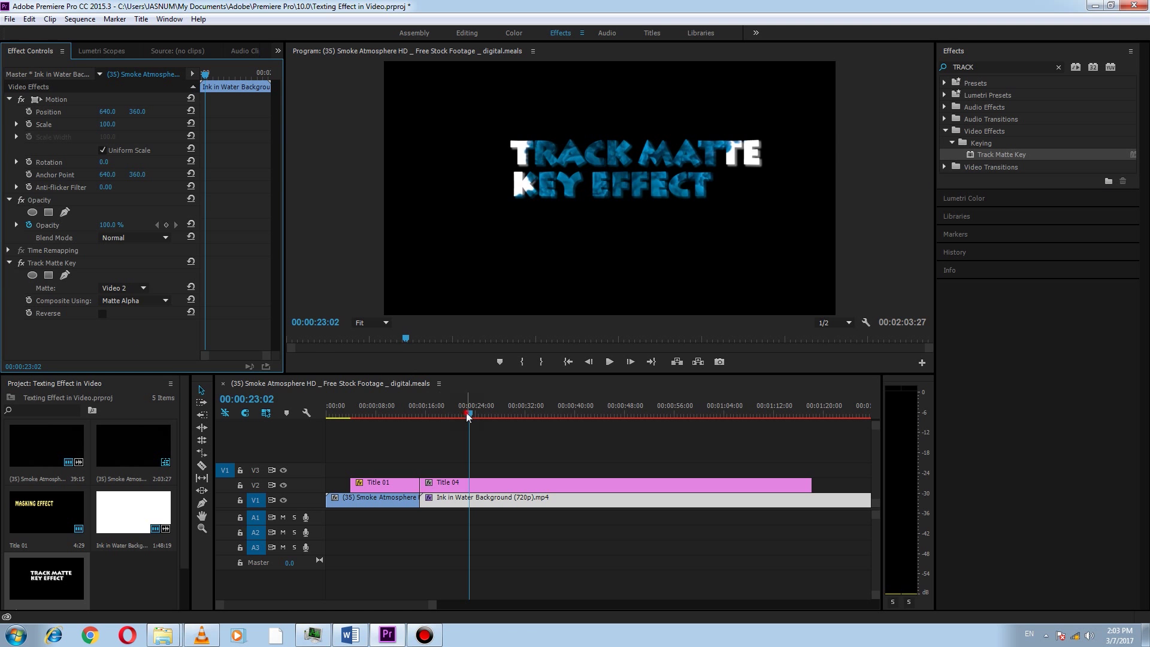
# Preview the ink-filled letters from 00:00:15:18, then move the playhead later.
pyautogui.moveTo(468, 416); pyautogui.dragTo(423, 418)
pyautogui.click(611, 363)
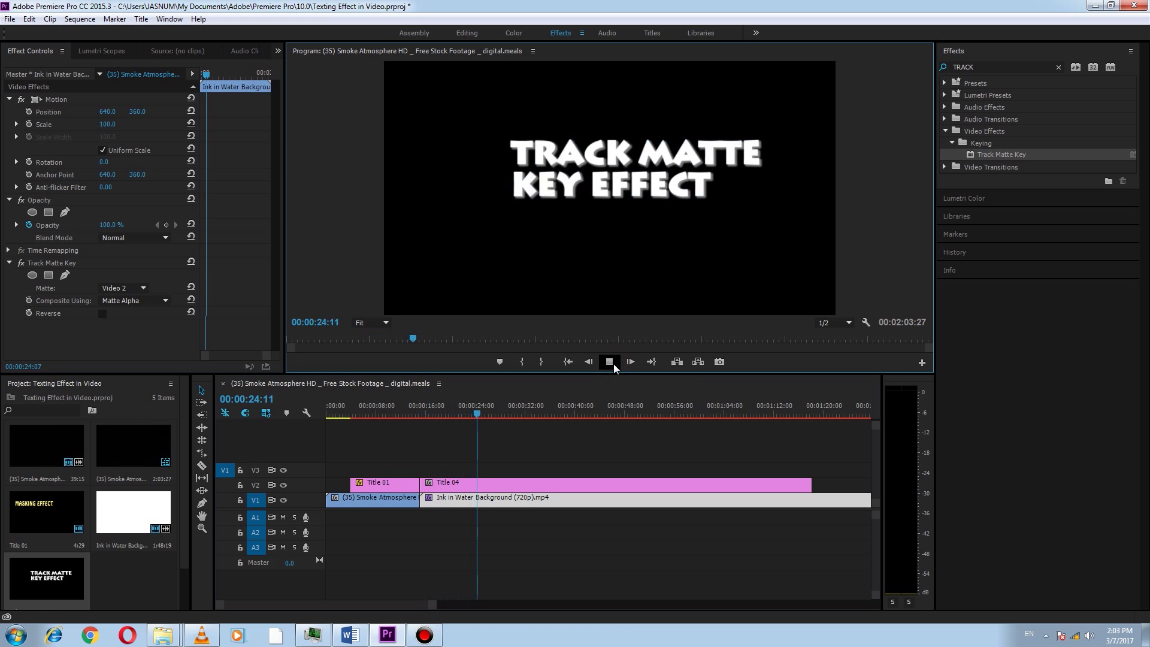
pyautogui.click(614, 364)
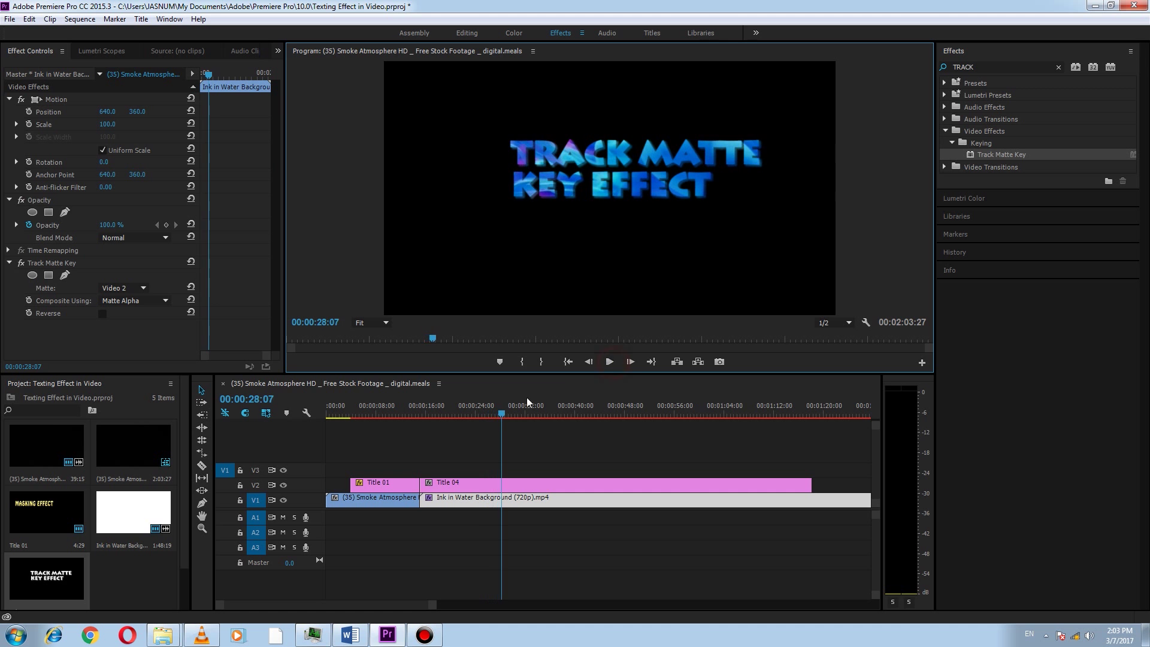
pyautogui.moveTo(505, 416); pyautogui.dragTo(746, 424)
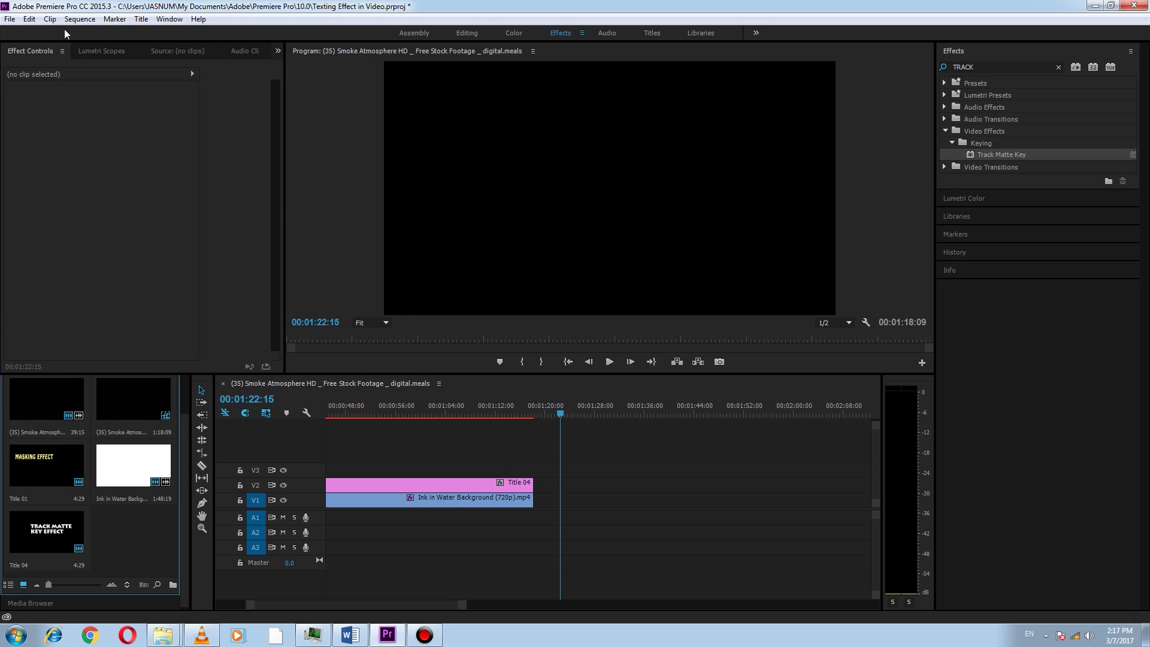
# Create blank Title 05 with the default New Title settings.
pyautogui.click(9, 20)
pyautogui.moveTo(27, 27)
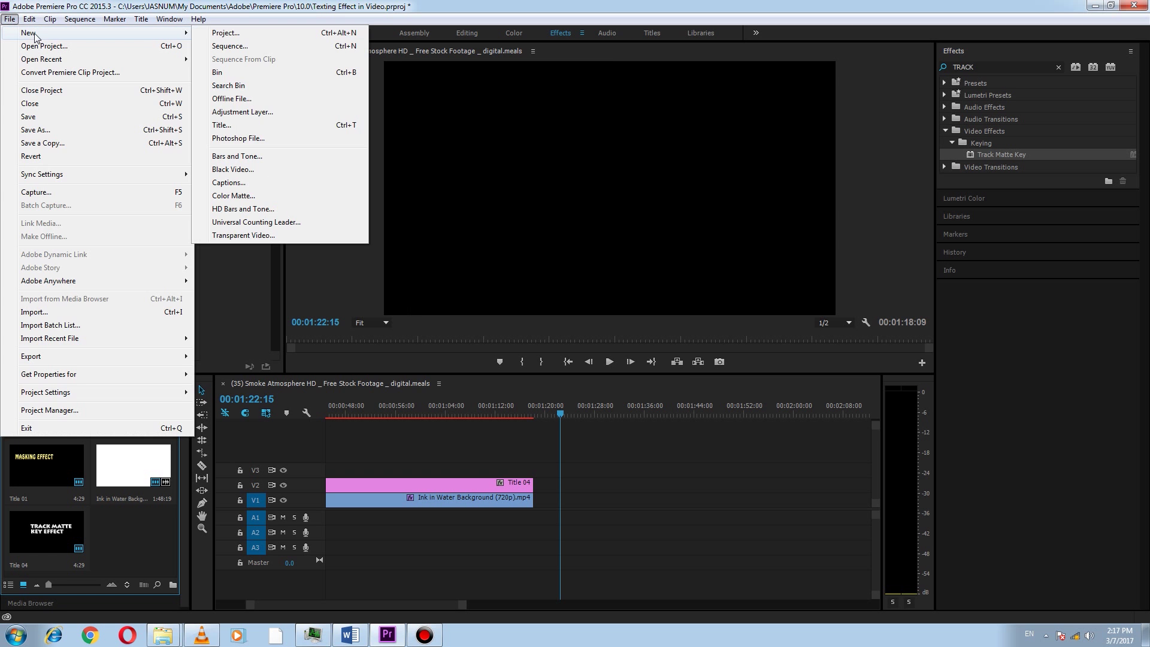
pyautogui.click(231, 126)
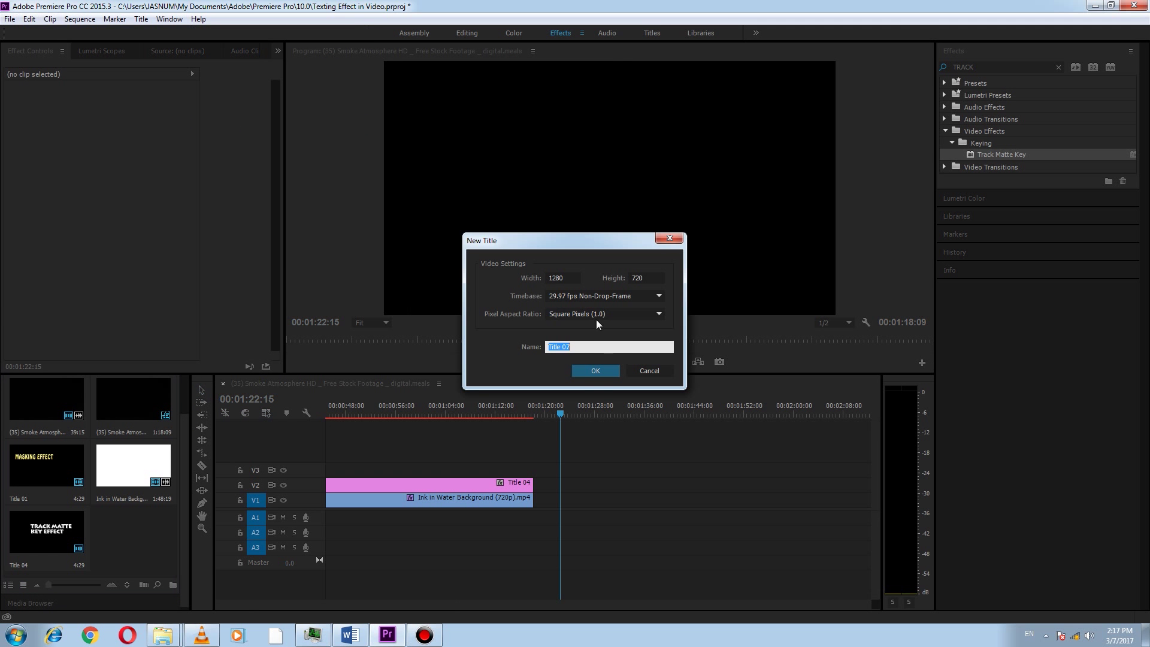
pyautogui.click(595, 341)
pyautogui.press('Return')
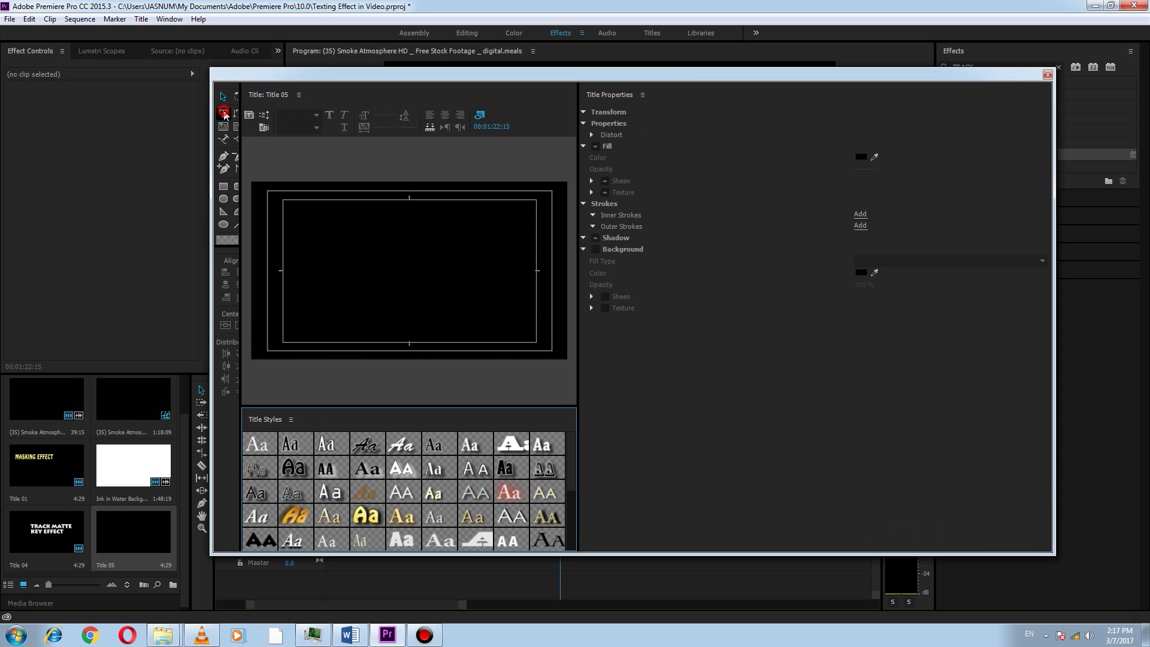
# Type TEXT EFFECT on the canvas, set it to Bauhaus 93, and enlarge it to size 158.2.
pyautogui.click(330, 251)
pyautogui.write('TE')
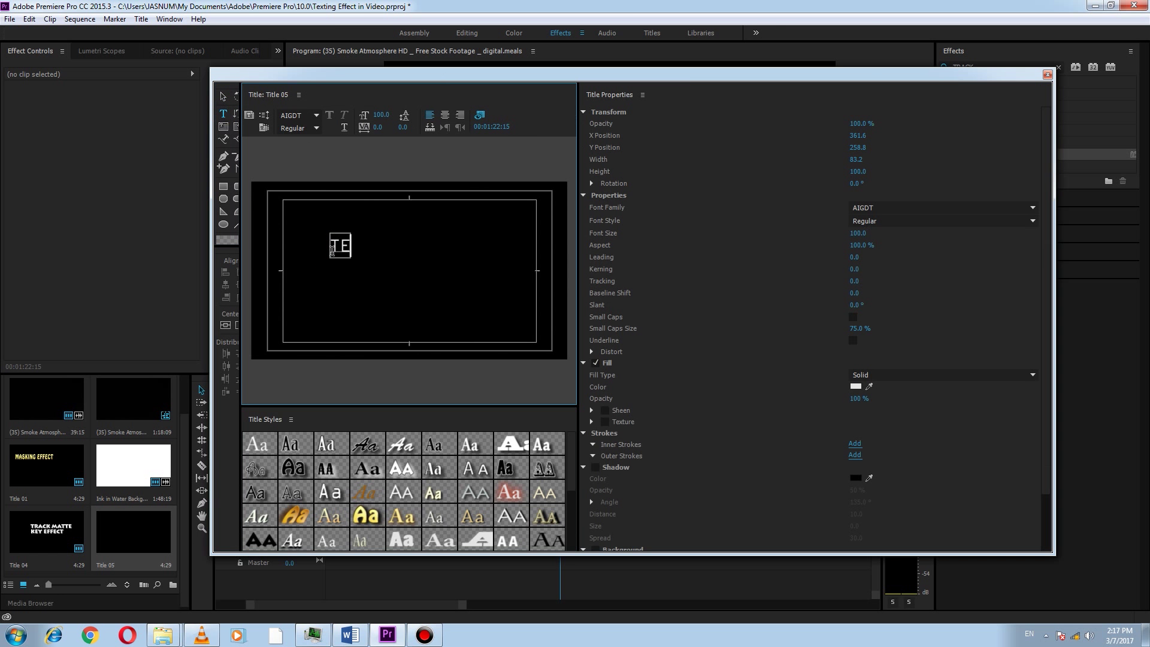
pyautogui.write('XT EFFECT')
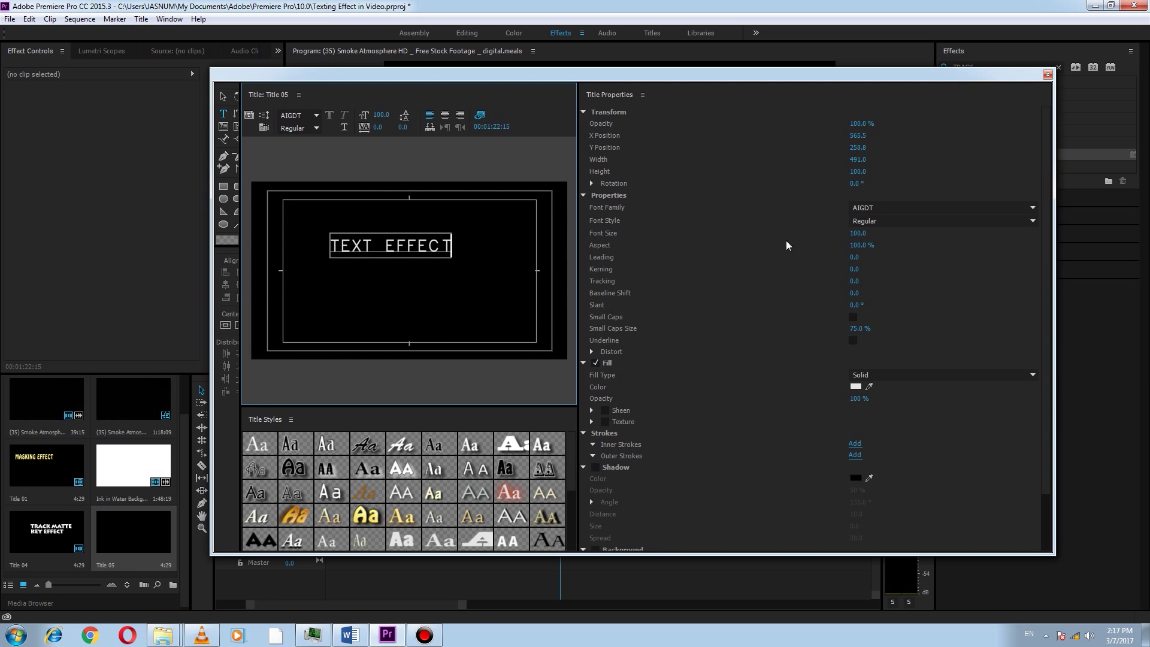
pyautogui.moveTo(452, 247); pyautogui.dragTo(330, 248)
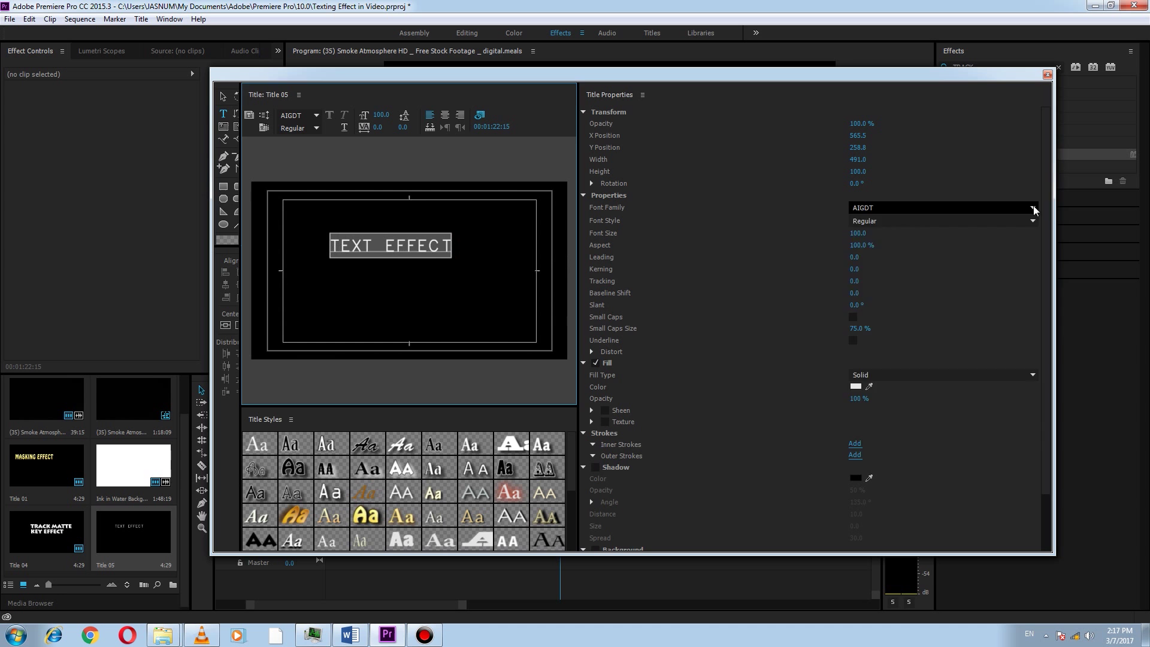
pyautogui.click(1018, 210)
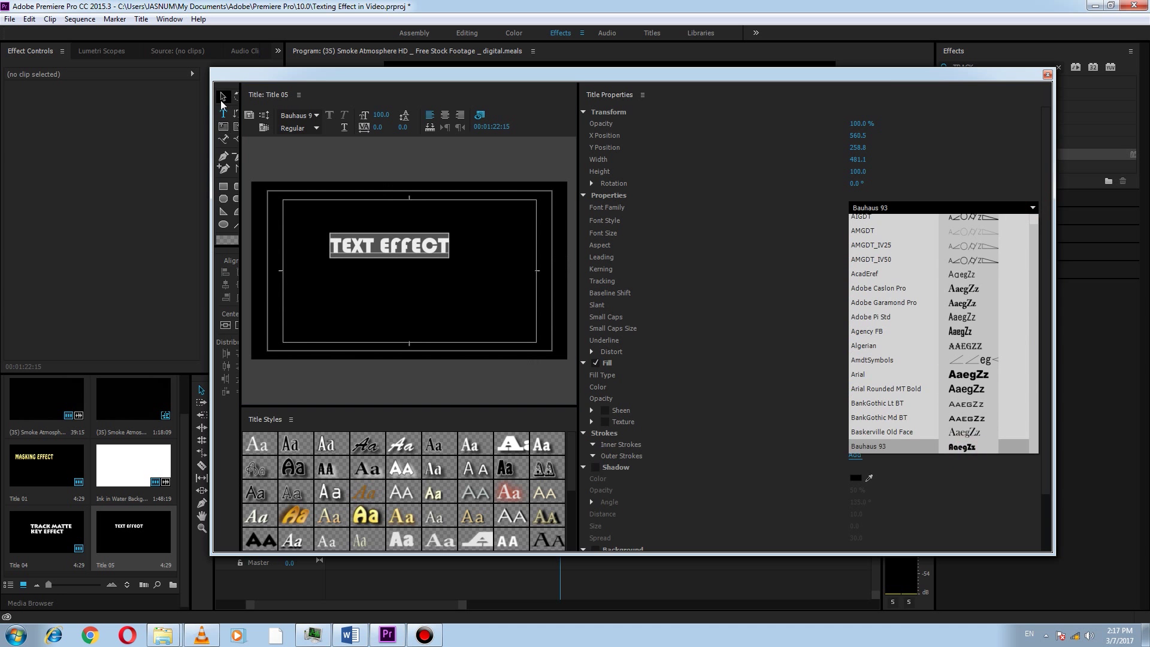
pyautogui.click(968, 455)
pyautogui.moveTo(451, 259); pyautogui.dragTo(498, 273)
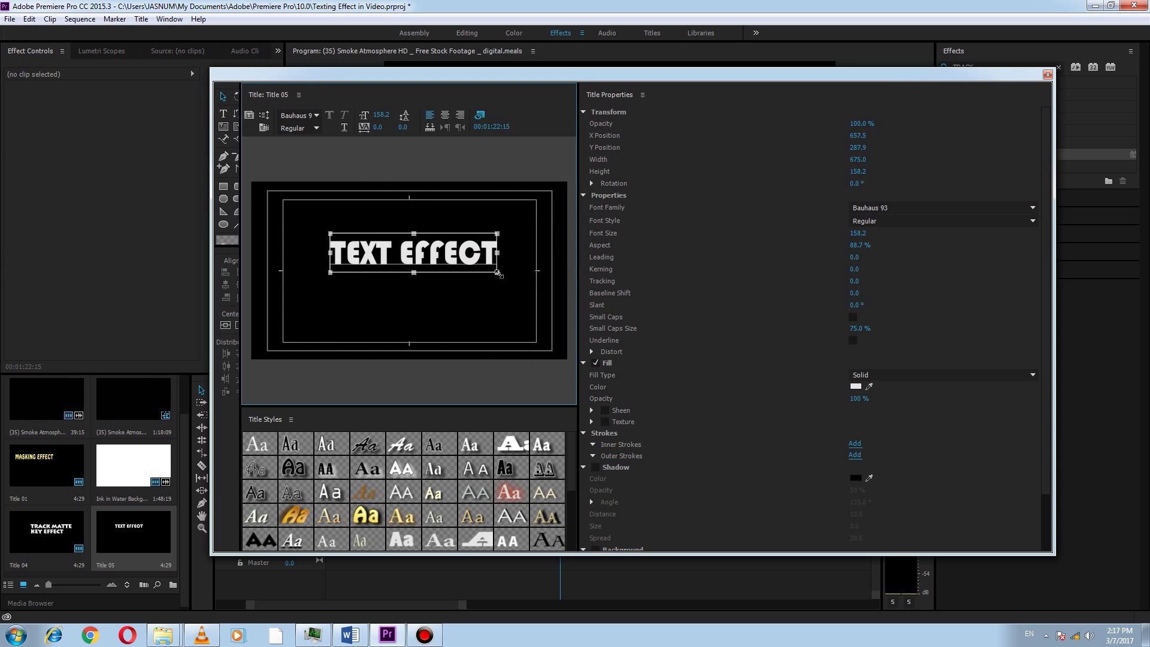
# Place Title 05 on V1 after the ink clip and Alt-drag a copy, Title 05 Copy 01, onto V2.
pyautogui.click(1049, 75)
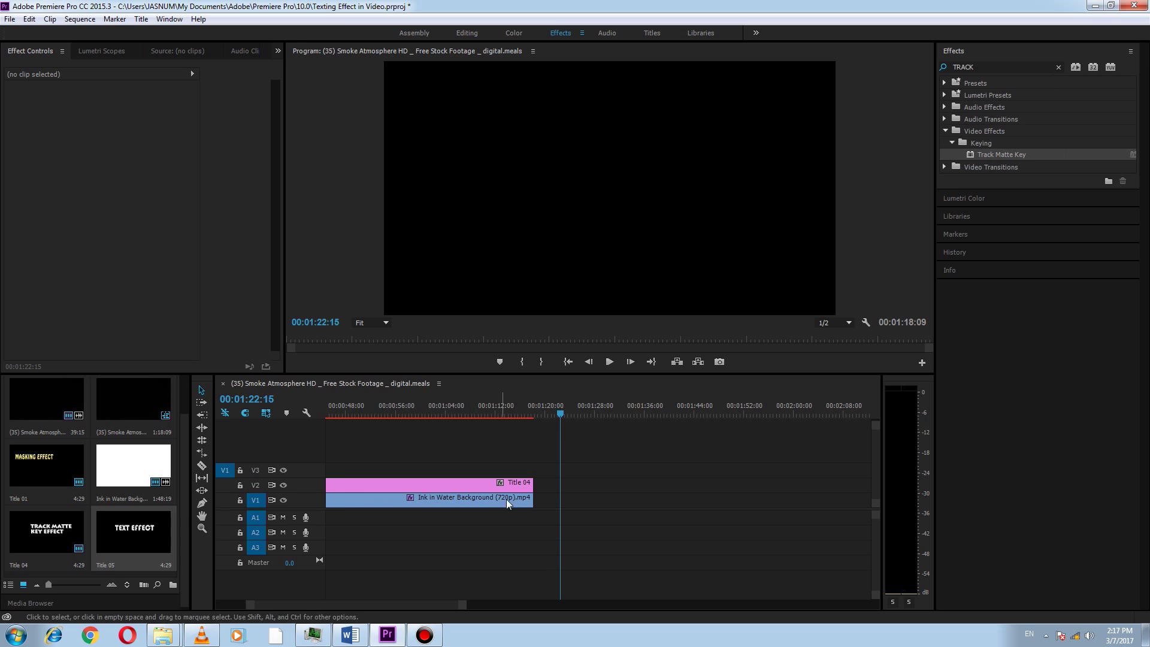
pyautogui.moveTo(132, 532)
pyautogui.mouseDown()
pyautogui.moveTo(548, 498)
pyautogui.moveTo(739, 499)
pyautogui.mouseUp()
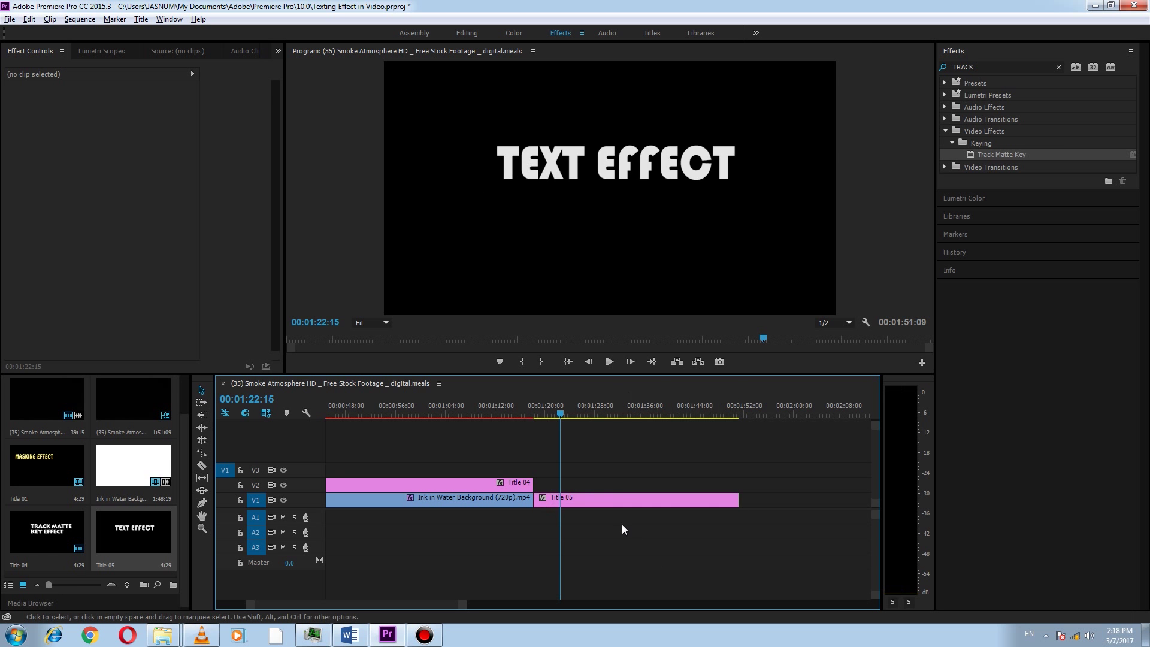
pyautogui.moveTo(606, 502); pyautogui.dragTo(617, 486)
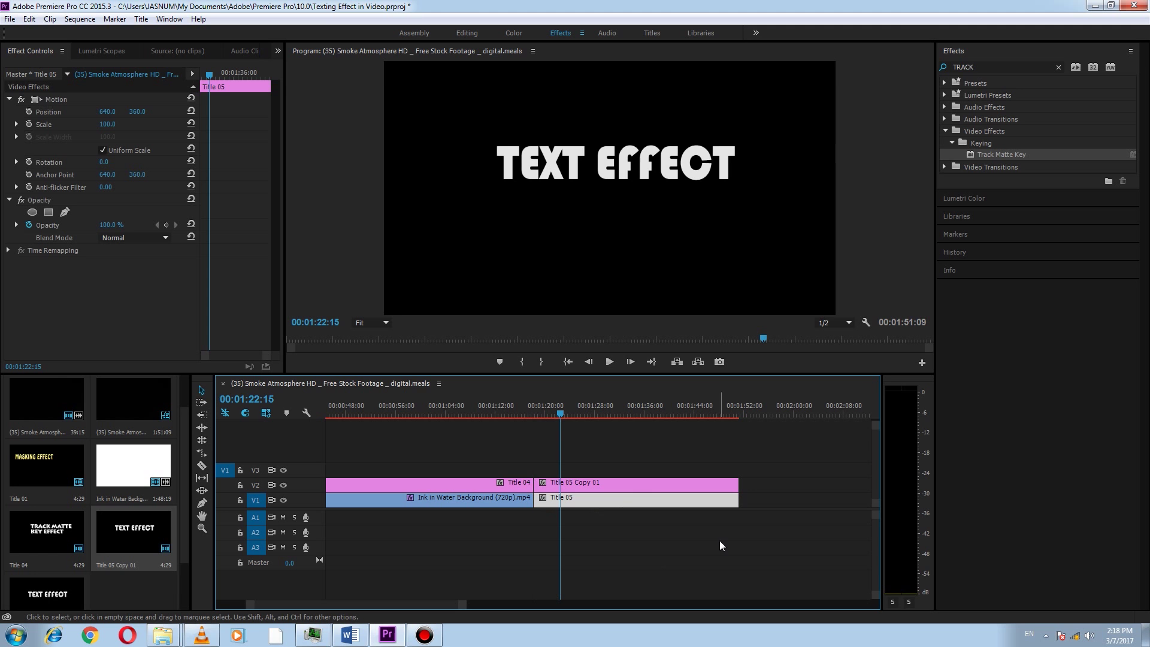
pyautogui.click(642, 501)
pyautogui.click(599, 483)
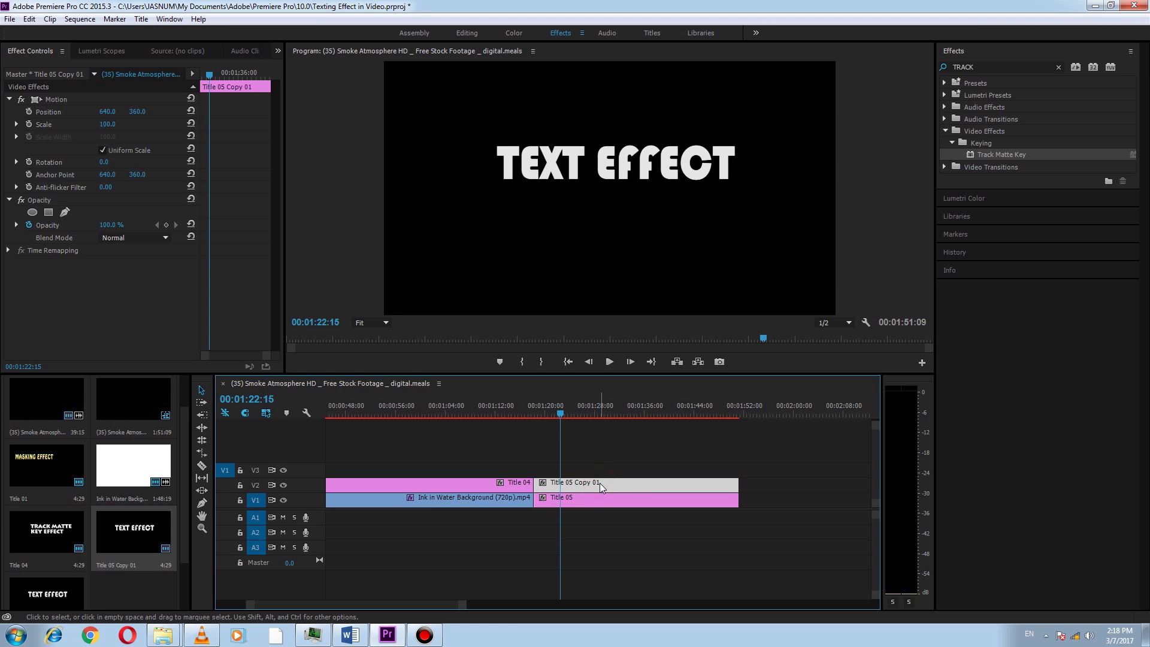
# Use the eyedropper to change Title 05 Copy 01's TEXT EFFECT fill to yellow.
pyautogui.doubleClick(601, 483)
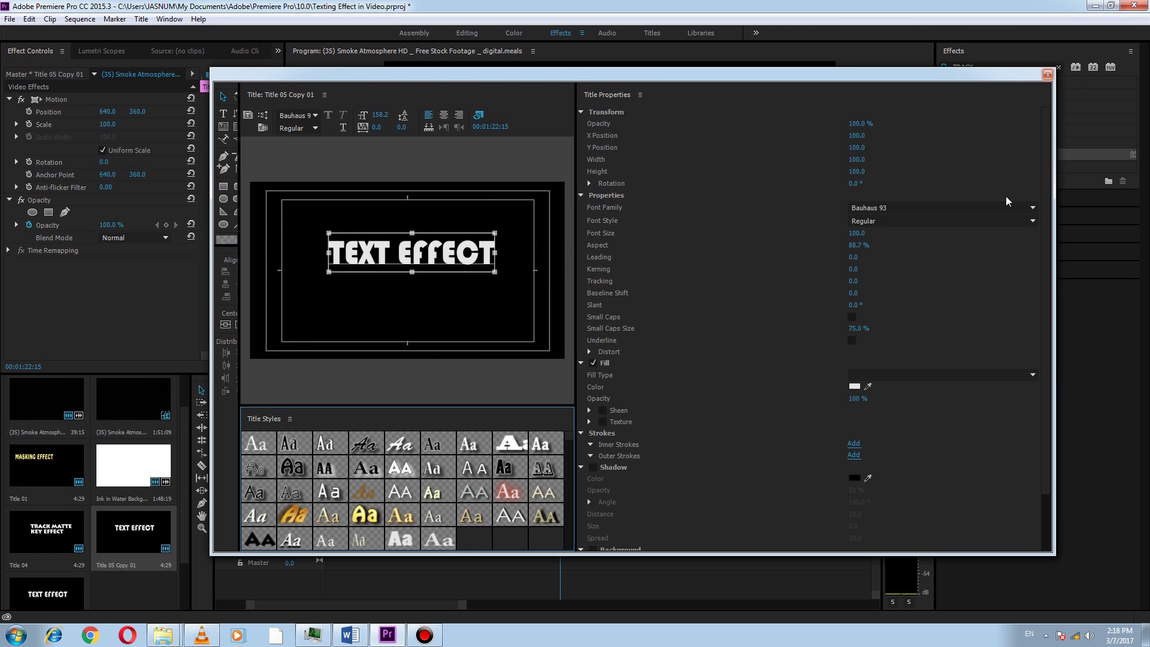
pyautogui.moveTo(868, 386); pyautogui.dragTo(397, 481)
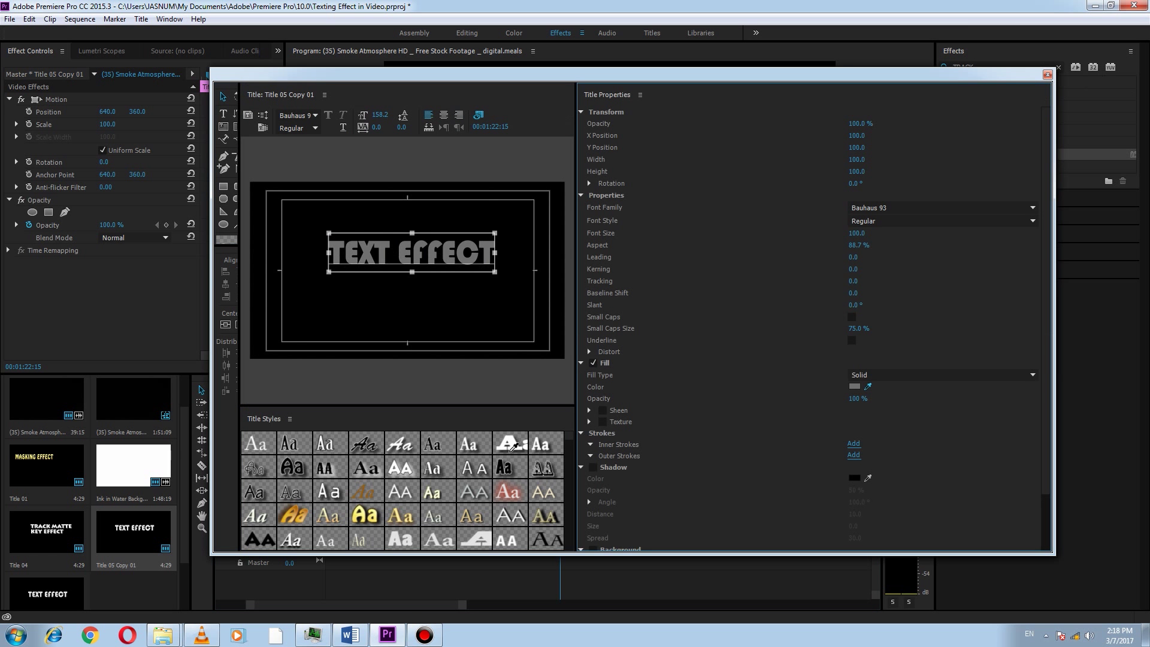
pyautogui.moveTo(513, 447); pyautogui.dragTo(355, 515)
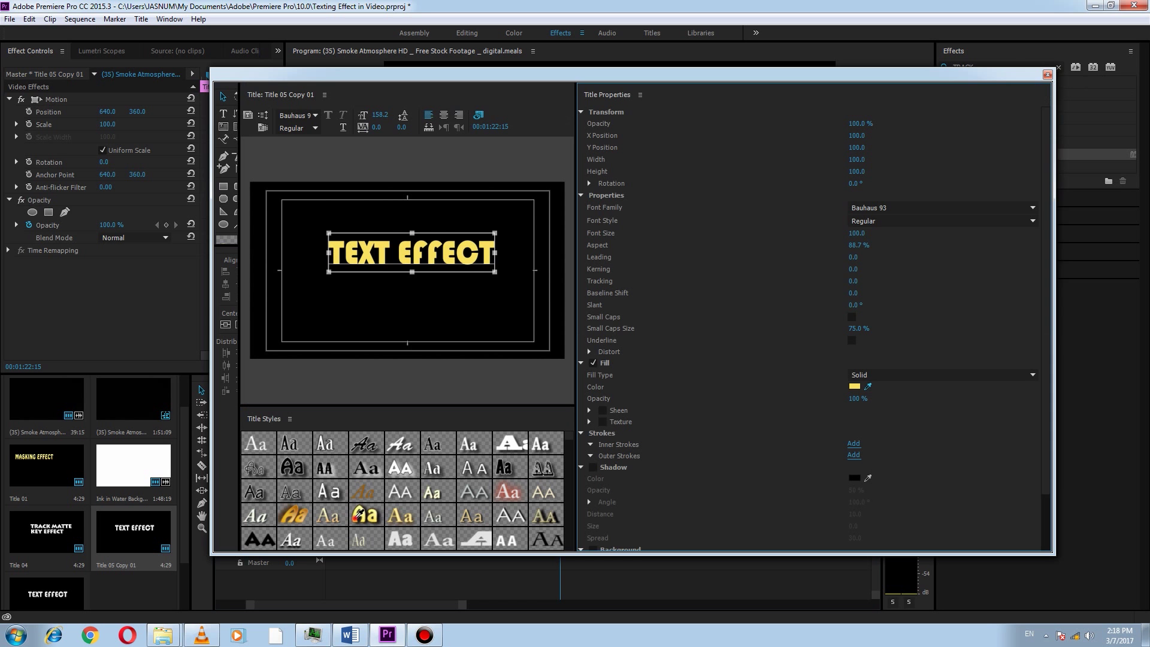
# Start a pen opacity mask on the copy with a wavy path through the middle of TEXT.
pyautogui.click(1048, 75)
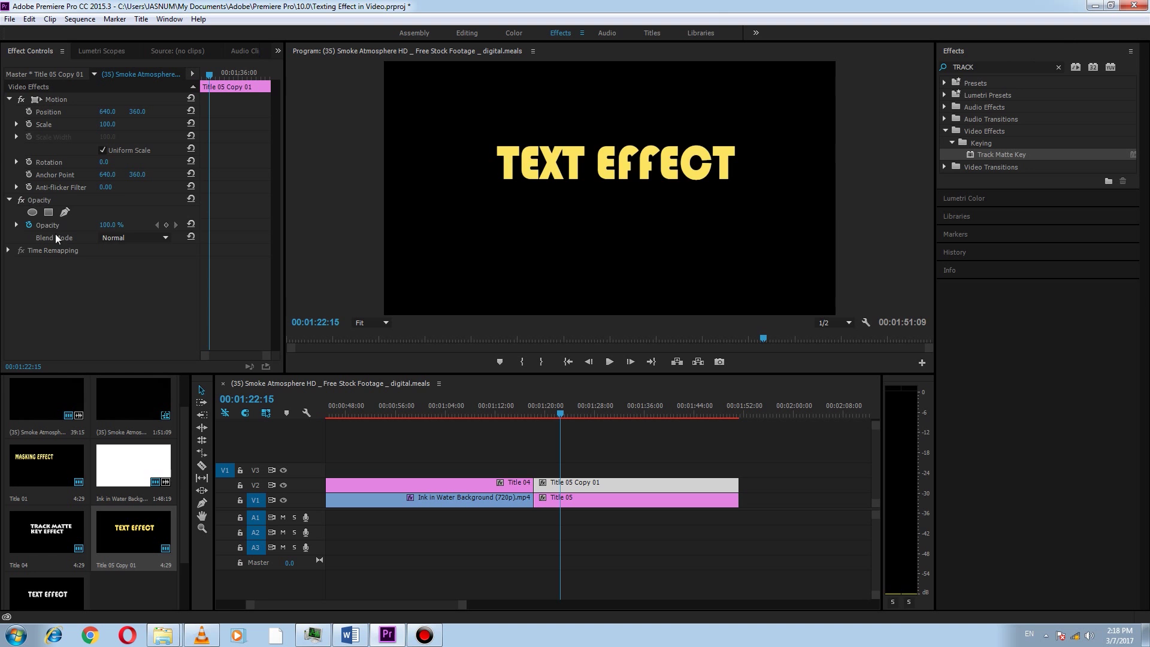
pyautogui.click(65, 212)
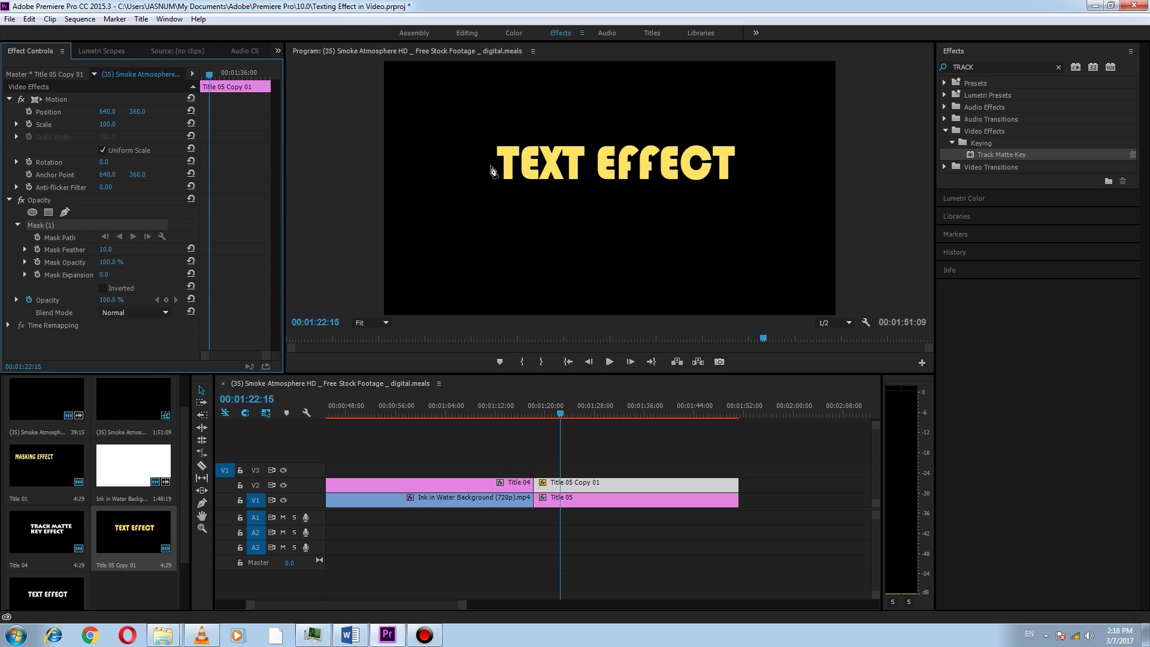
pyautogui.moveTo(492, 165); pyautogui.dragTo(512, 163)
pyautogui.click(532, 165)
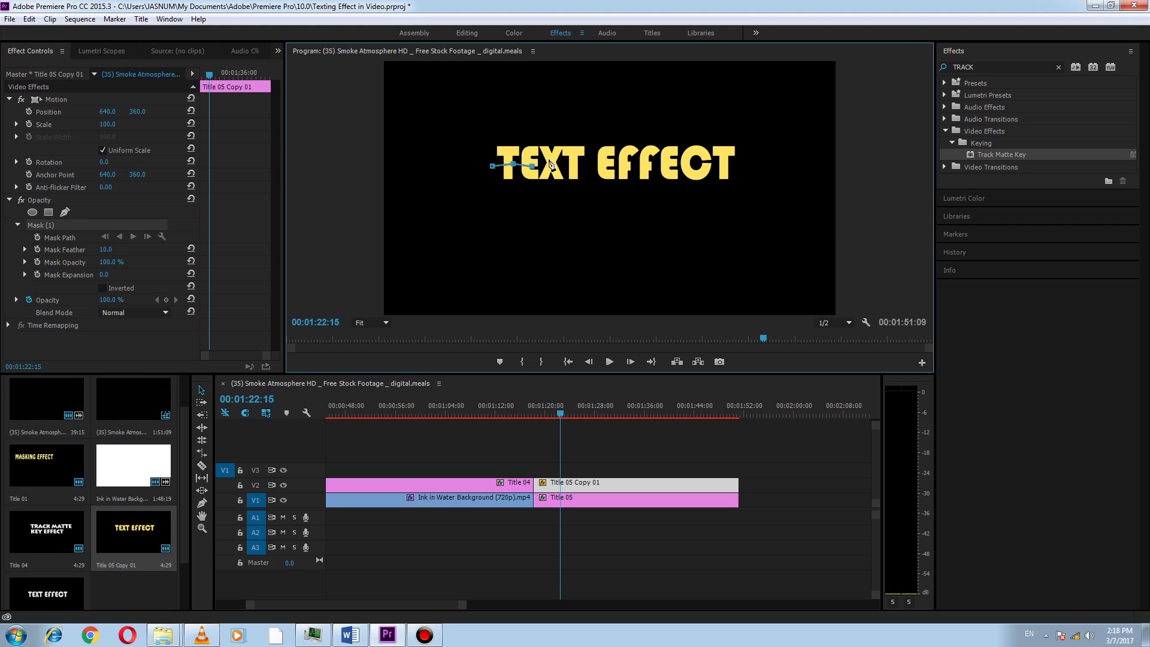
pyautogui.click(550, 158)
pyautogui.click(568, 168)
pyautogui.click(587, 162)
pyautogui.click(607, 168)
# Continue the wavy mask across EFFECT and close it above the lettering.
pyautogui.click(625, 160)
pyautogui.click(647, 170)
pyautogui.click(667, 162)
pyautogui.click(685, 171)
pyautogui.click(706, 160)
pyautogui.click(723, 170)
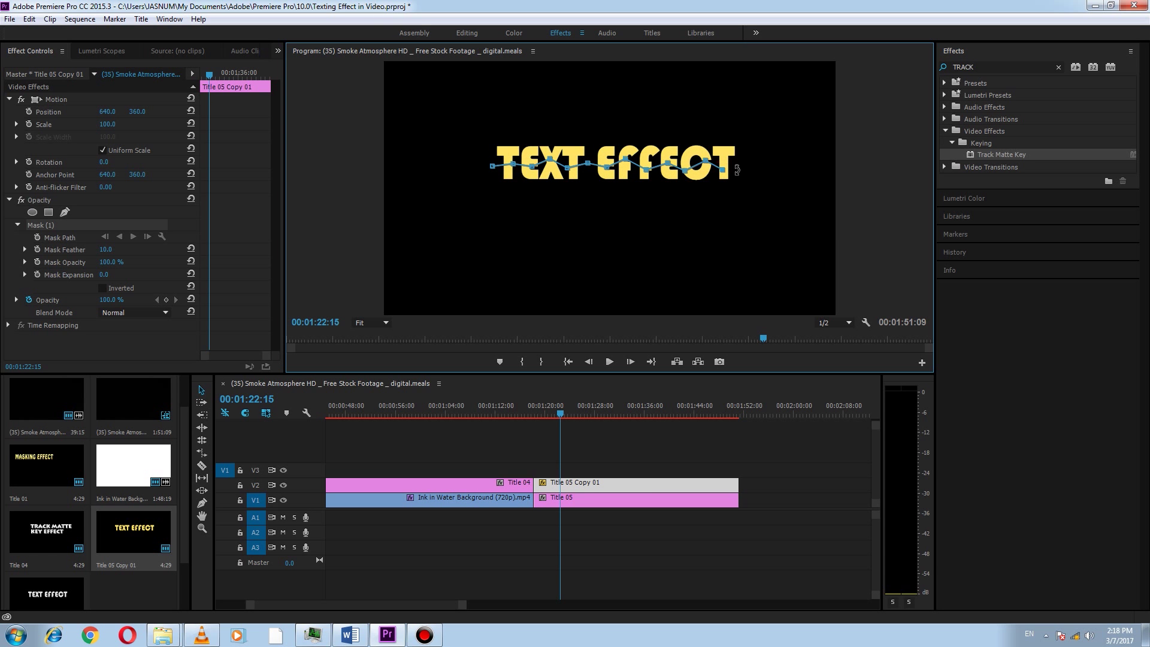
pyautogui.click(743, 169)
pyautogui.click(742, 137)
pyautogui.click(490, 137)
pyautogui.click(492, 166)
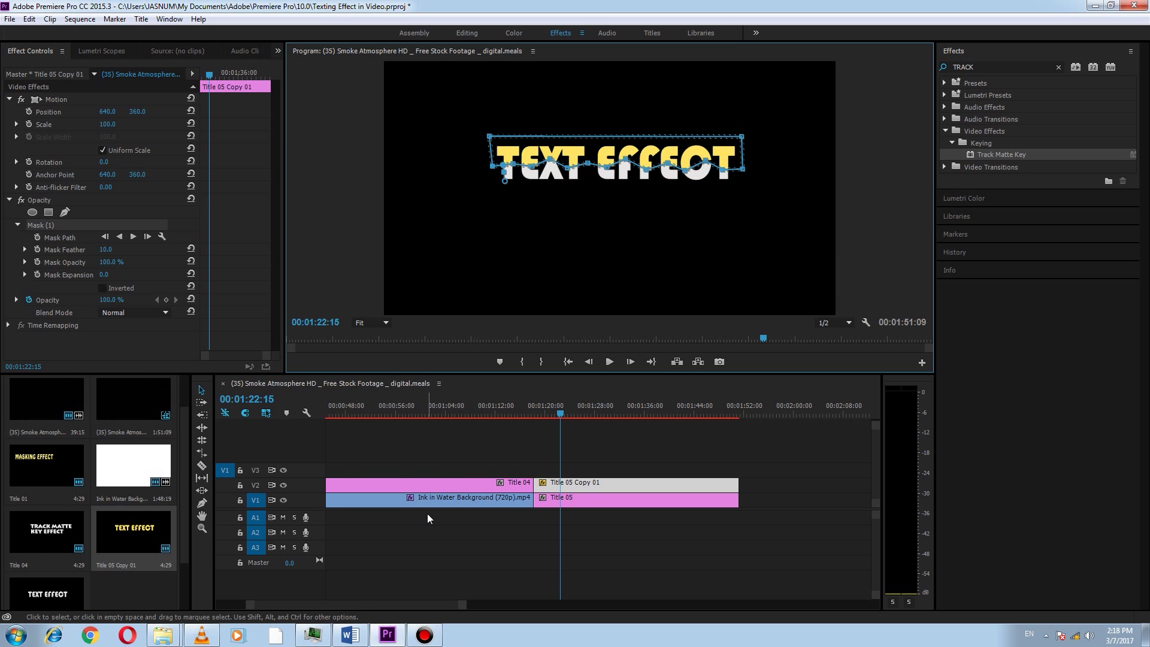
# Set the Mask Feather to 0 and save the project.
pyautogui.moveTo(105, 249); pyautogui.dragTo(79, 254)
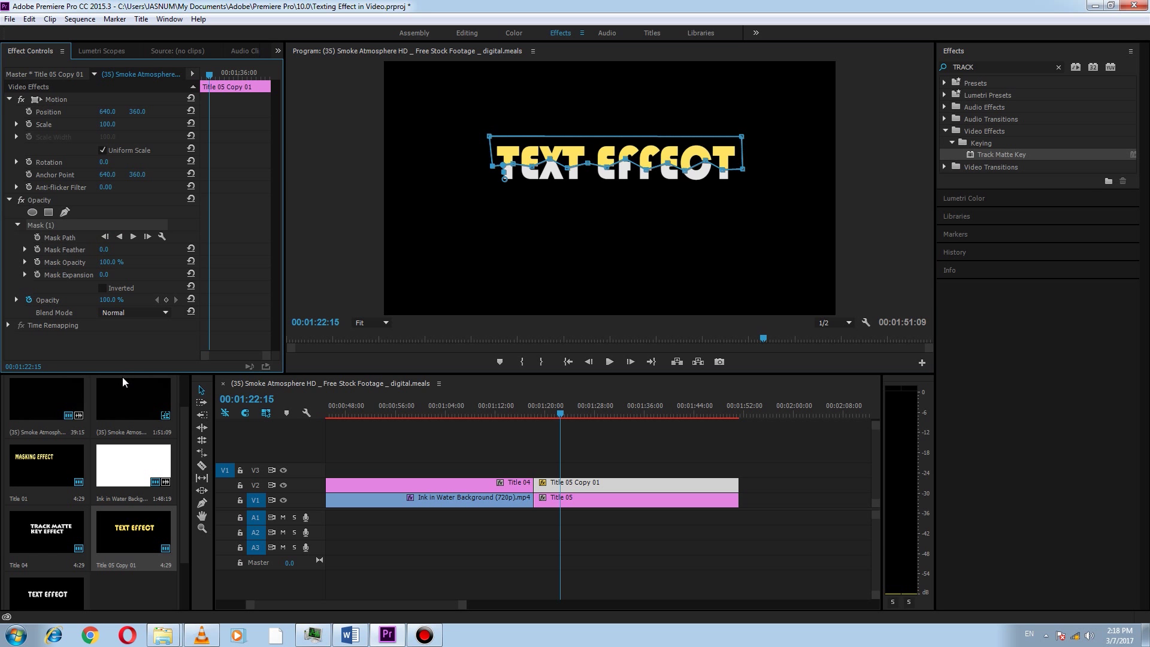
pyautogui.click(10, 19)
pyautogui.click(24, 118)
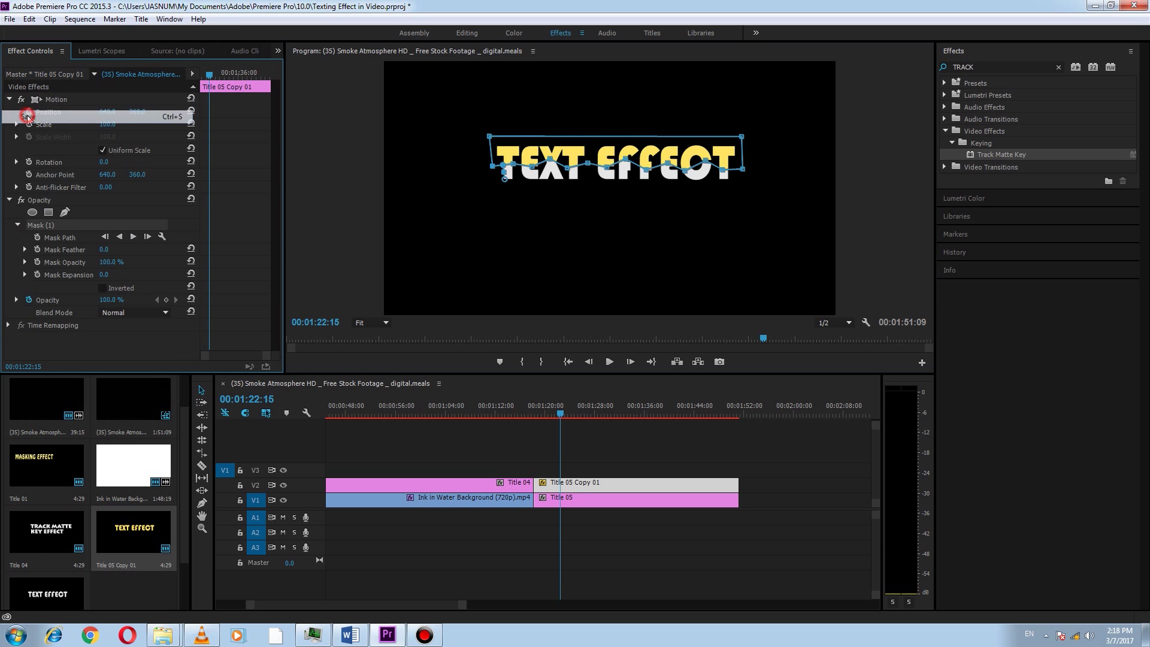
# Add a zero-feather opacity mask to Title 05 on V1 and zoom the monitor to 150%.
pyautogui.click(624, 501)
pyautogui.click(32, 211)
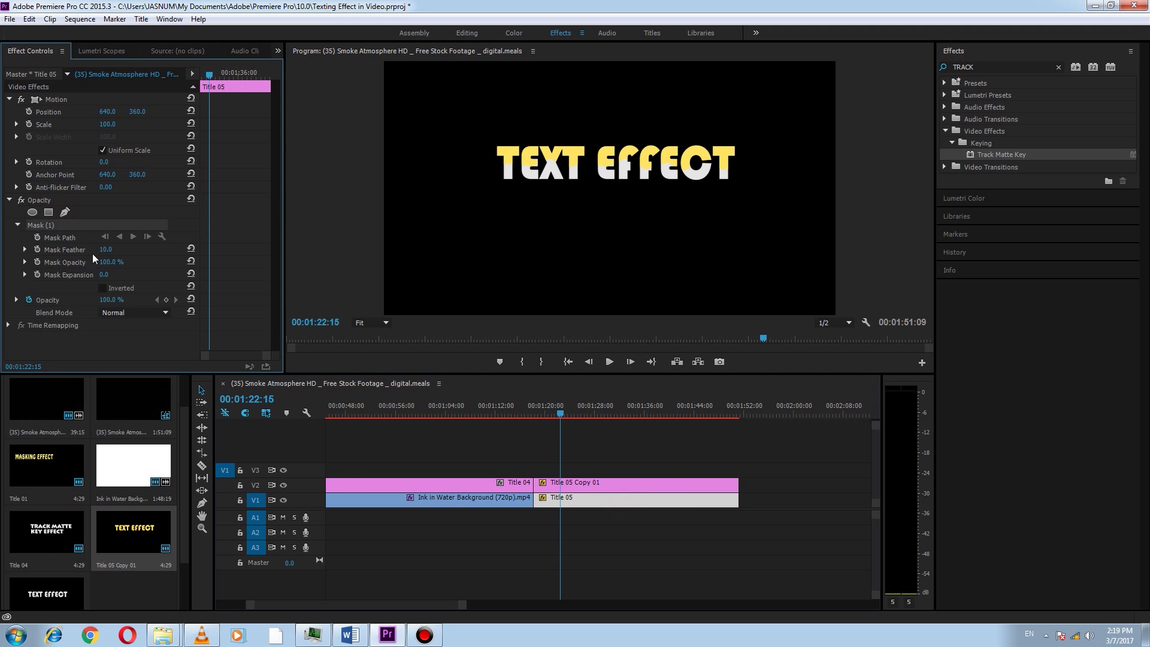
pyautogui.moveTo(109, 253); pyautogui.dragTo(89, 254)
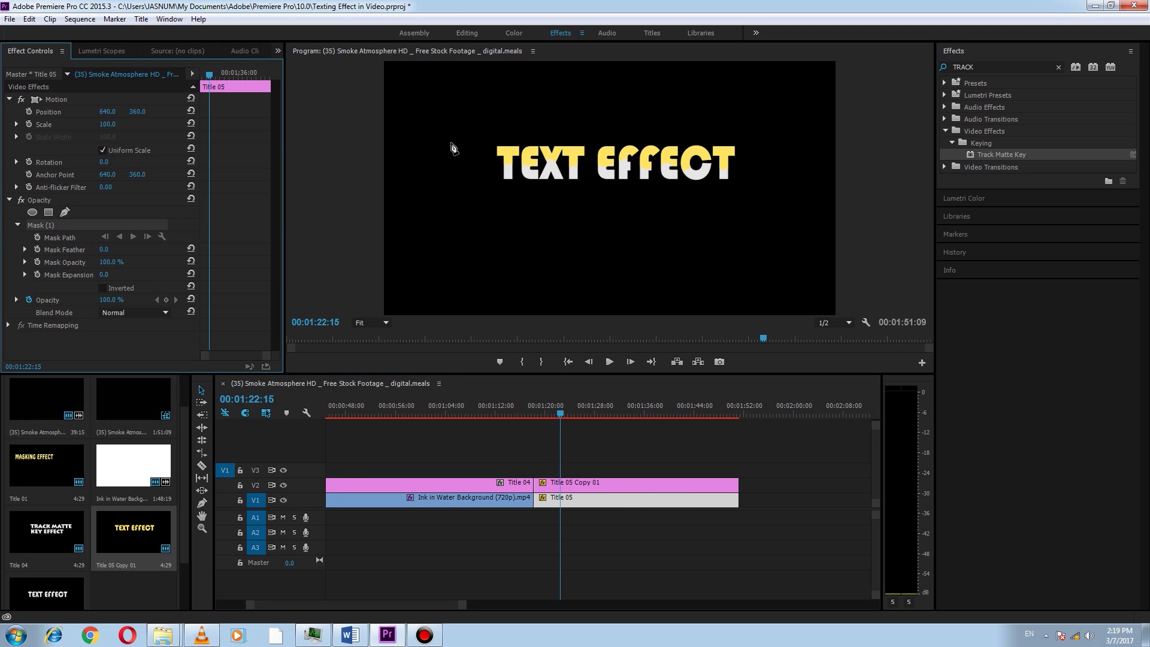
pyautogui.click(378, 322)
pyautogui.click(380, 422)
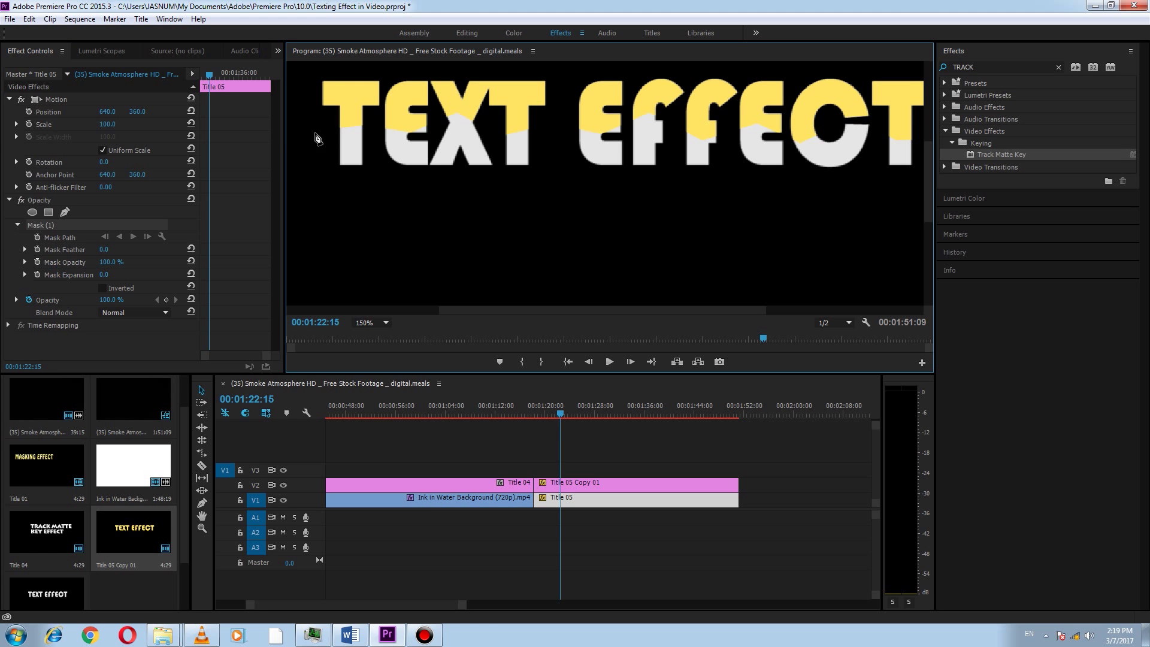
# Trace a jagged tear line across TEXT and EFFE into the C.
pyautogui.click(312, 133)
pyautogui.click(369, 125)
pyautogui.click(409, 133)
pyautogui.click(457, 111)
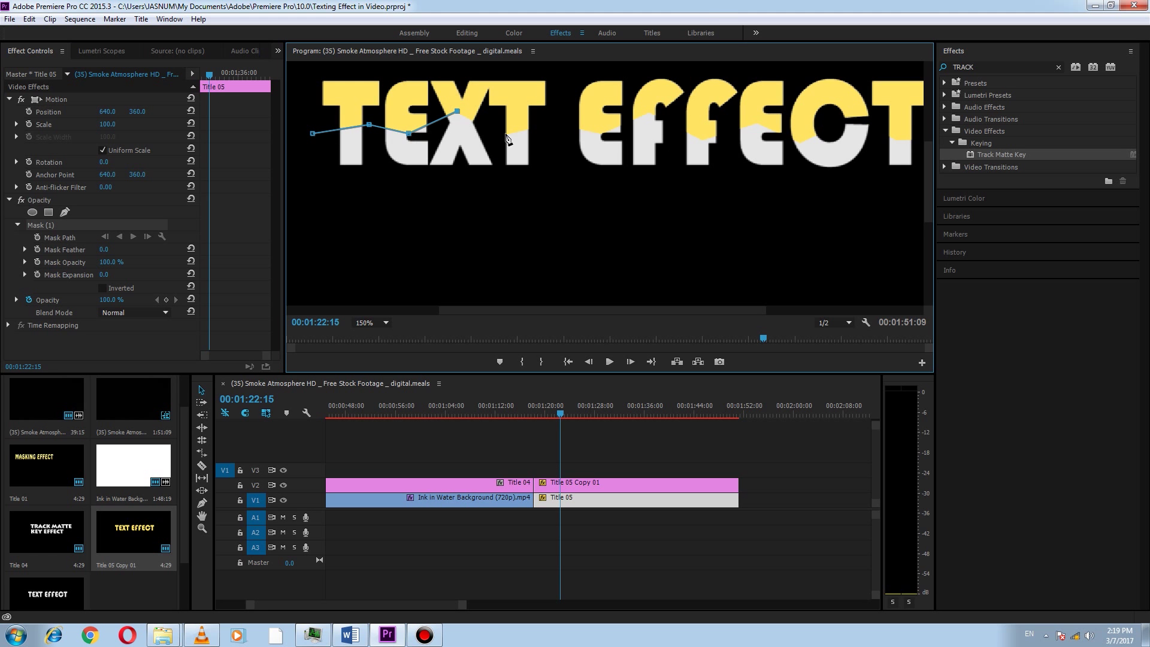
pyautogui.click(506, 136)
pyautogui.click(528, 130)
pyautogui.click(579, 129)
pyautogui.click(599, 136)
pyautogui.click(651, 109)
pyautogui.click(703, 142)
pyautogui.click(757, 122)
pyautogui.click(802, 142)
pyautogui.click(818, 136)
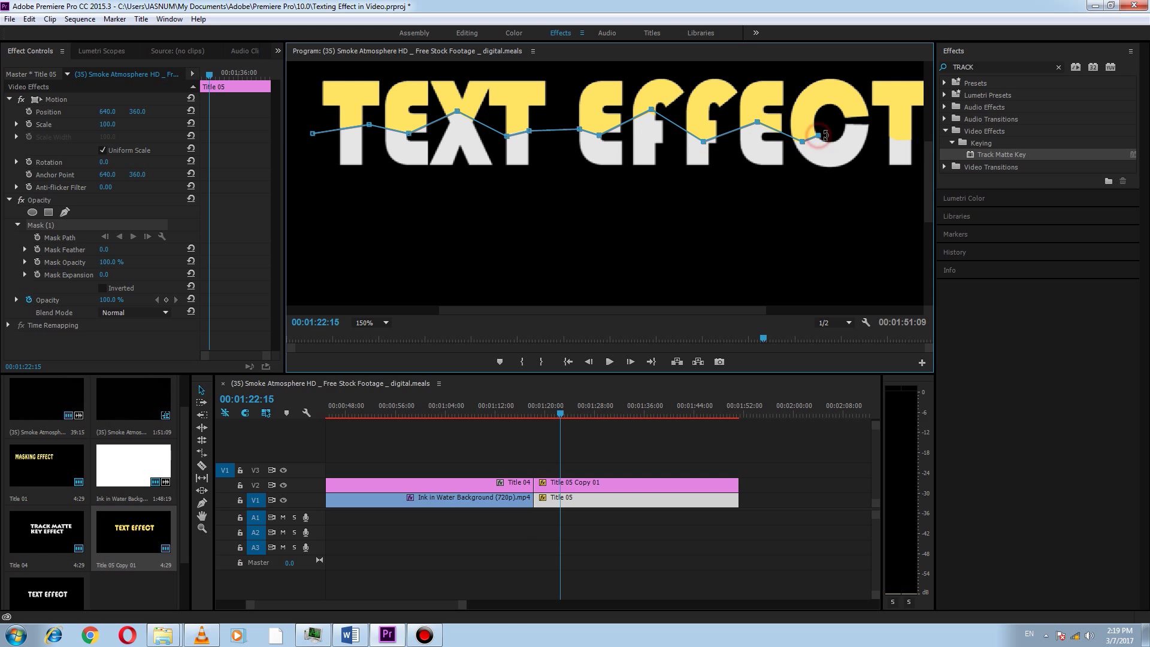
# Finish the tear past the final T, close the mask below the text, and fit the view.
pyautogui.click(891, 138)
pyautogui.click(911, 138)
pyautogui.moveTo(890, 136); pyautogui.dragTo(874, 142)
pyautogui.hotkey('ctrl', 'z')
pyautogui.hotkey('ctrl', 'z')
pyautogui.hotkey('ctrl', 'z')
pyautogui.click(877, 129)
pyautogui.click(895, 138)
pyautogui.click(911, 139)
pyautogui.click(918, 158)
pyautogui.click(914, 182)
pyautogui.click(313, 183)
pyautogui.click(313, 133)
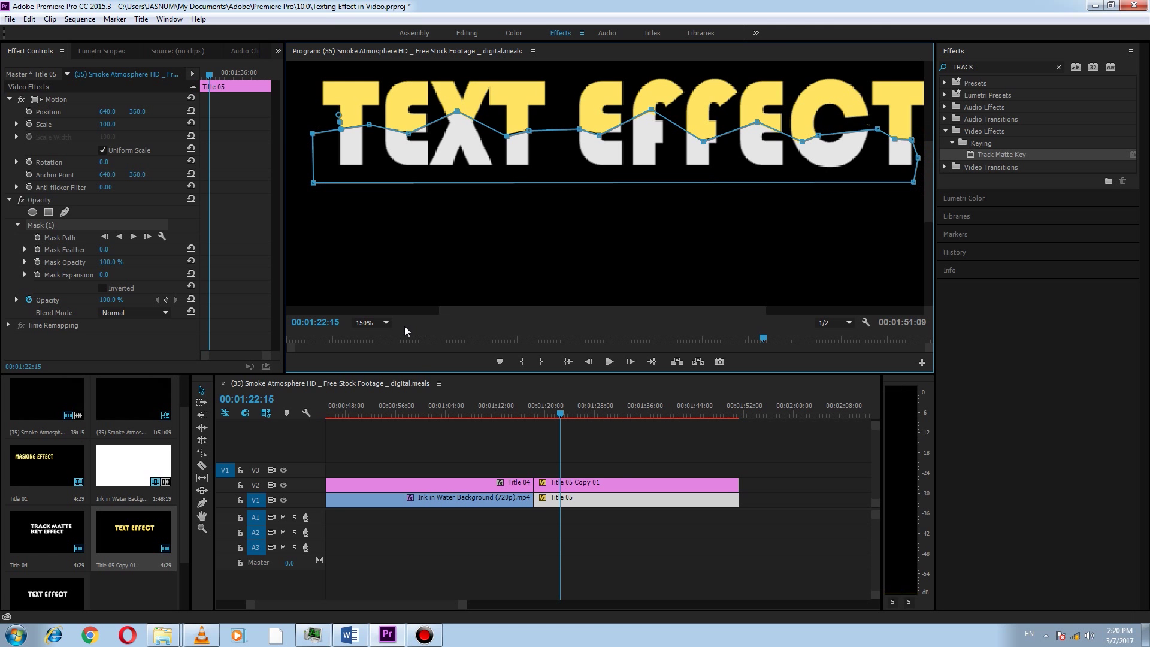
pyautogui.click(372, 323)
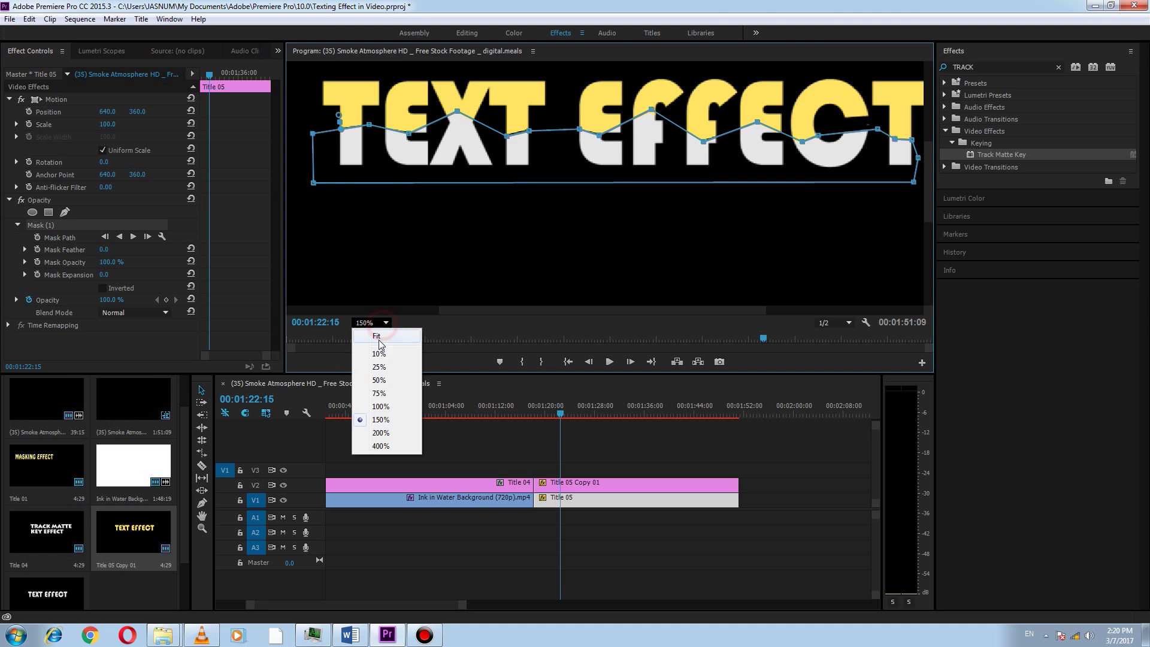
pyautogui.click(380, 336)
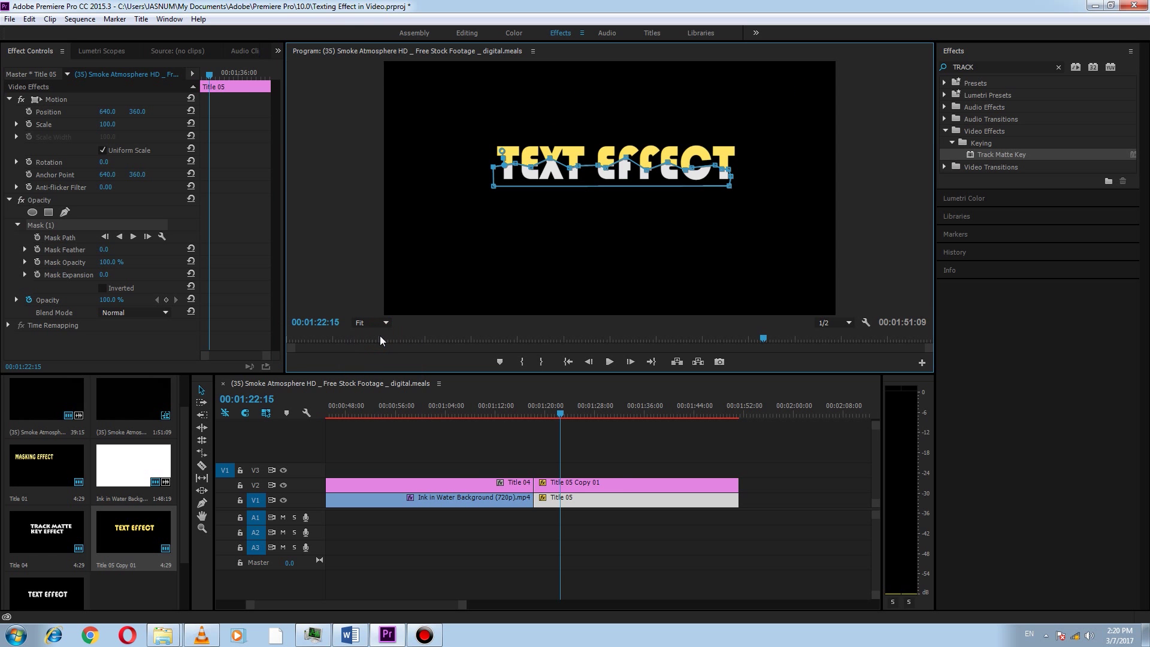
# Recolour Title 05 Copy 01's lettering white with the eyedropper, then check Title 05 in the Titler.
pyautogui.click(613, 480)
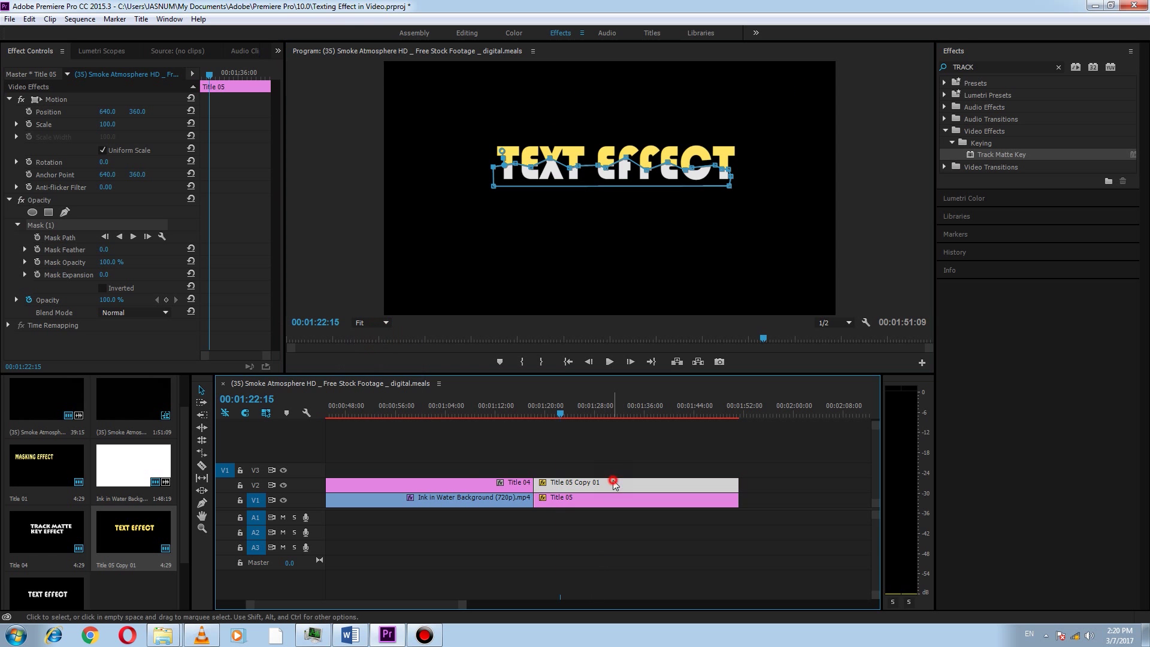
pyautogui.doubleClick(613, 480)
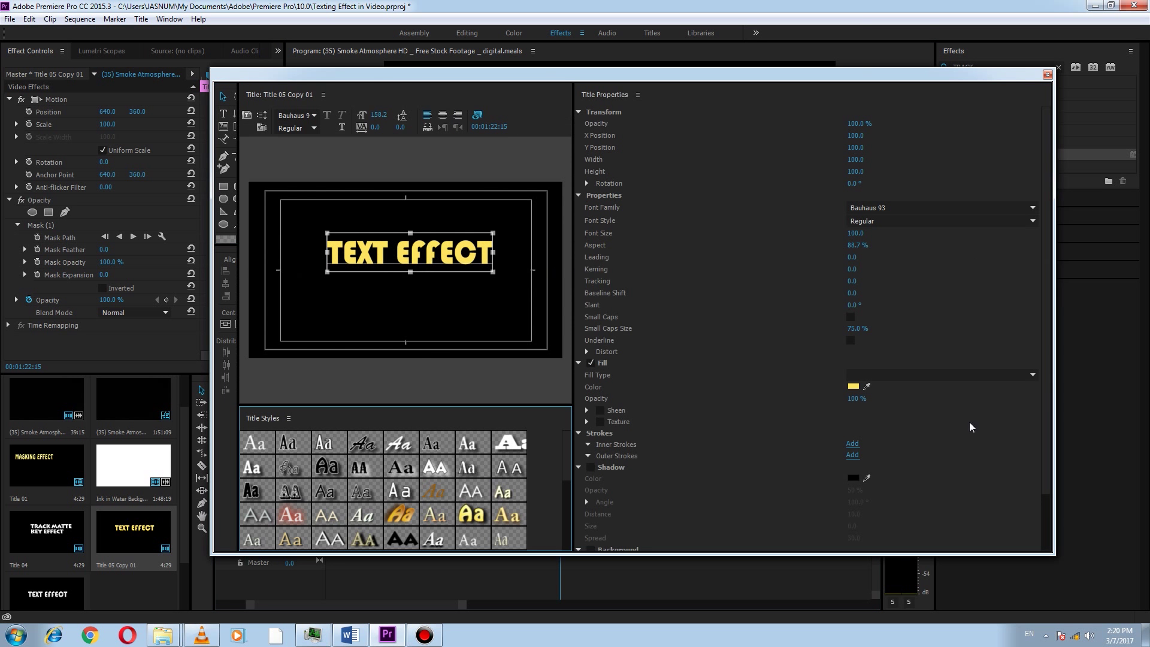
pyautogui.moveTo(867, 387); pyautogui.dragTo(514, 445)
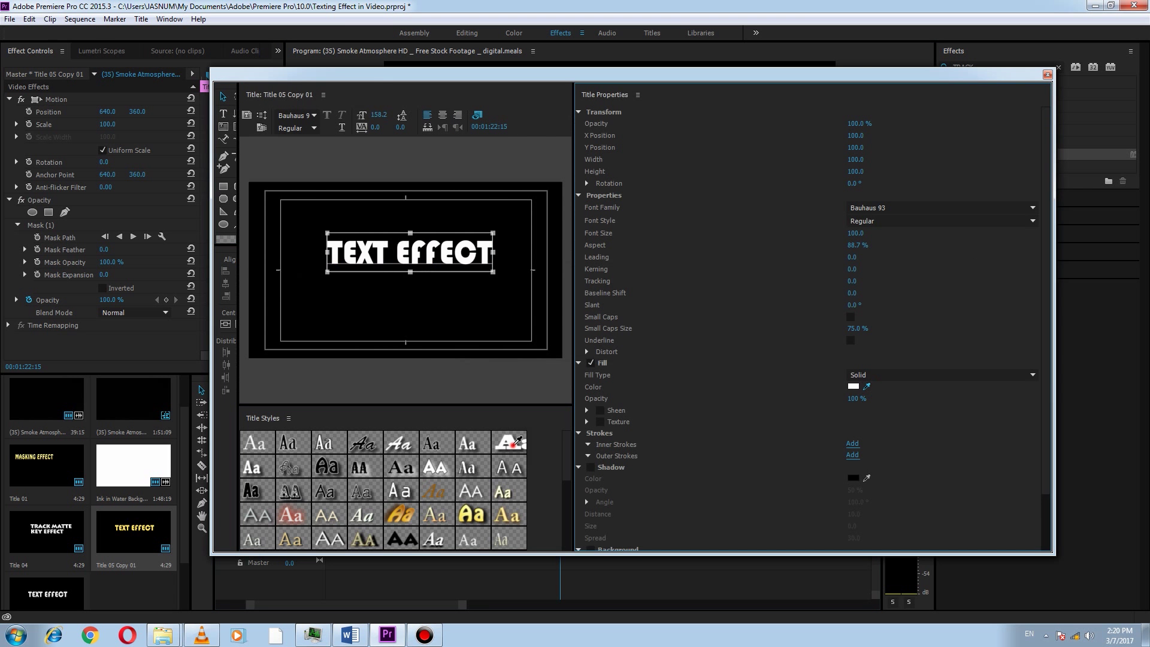
pyautogui.click(1048, 74)
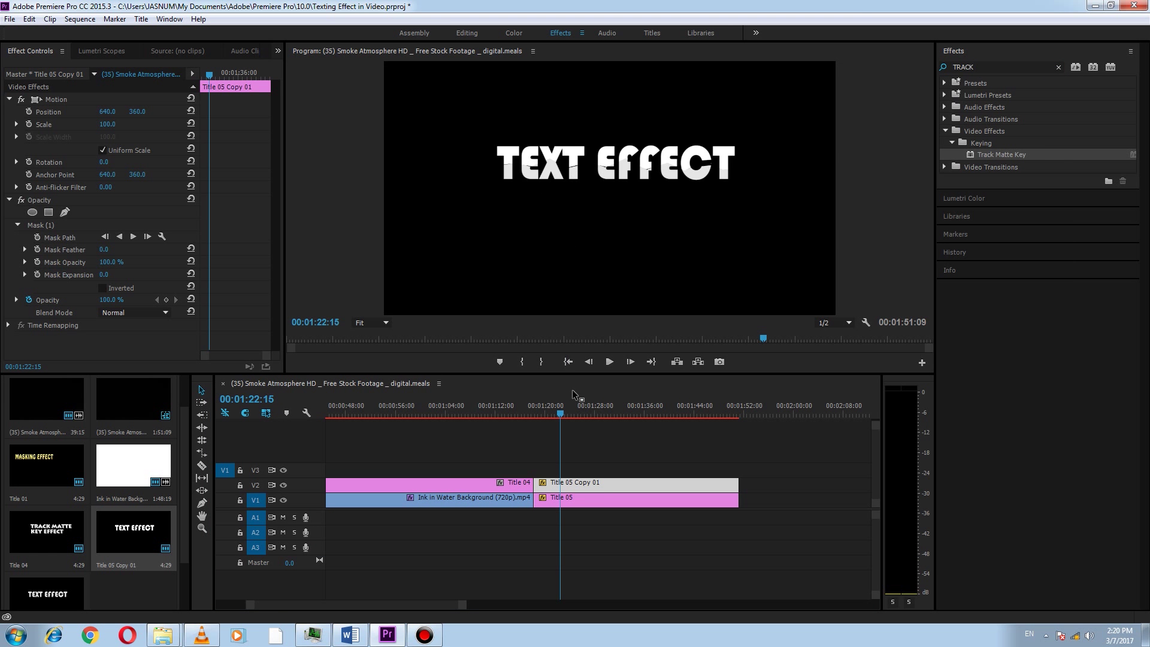
pyautogui.doubleClick(596, 498)
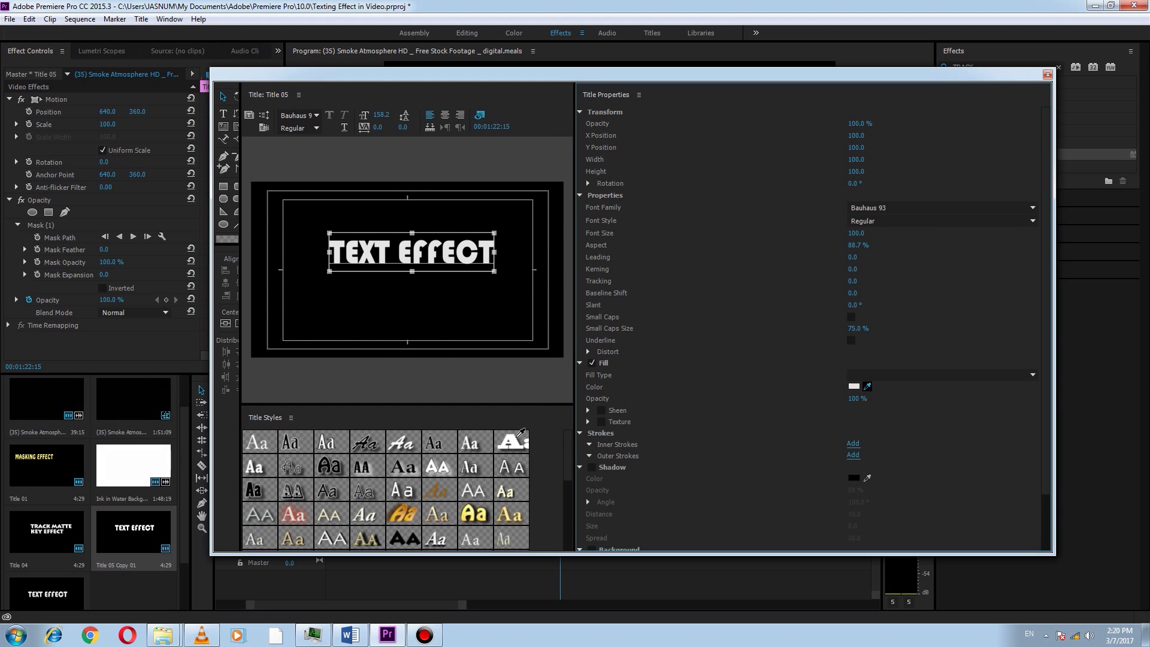
pyautogui.click(1048, 76)
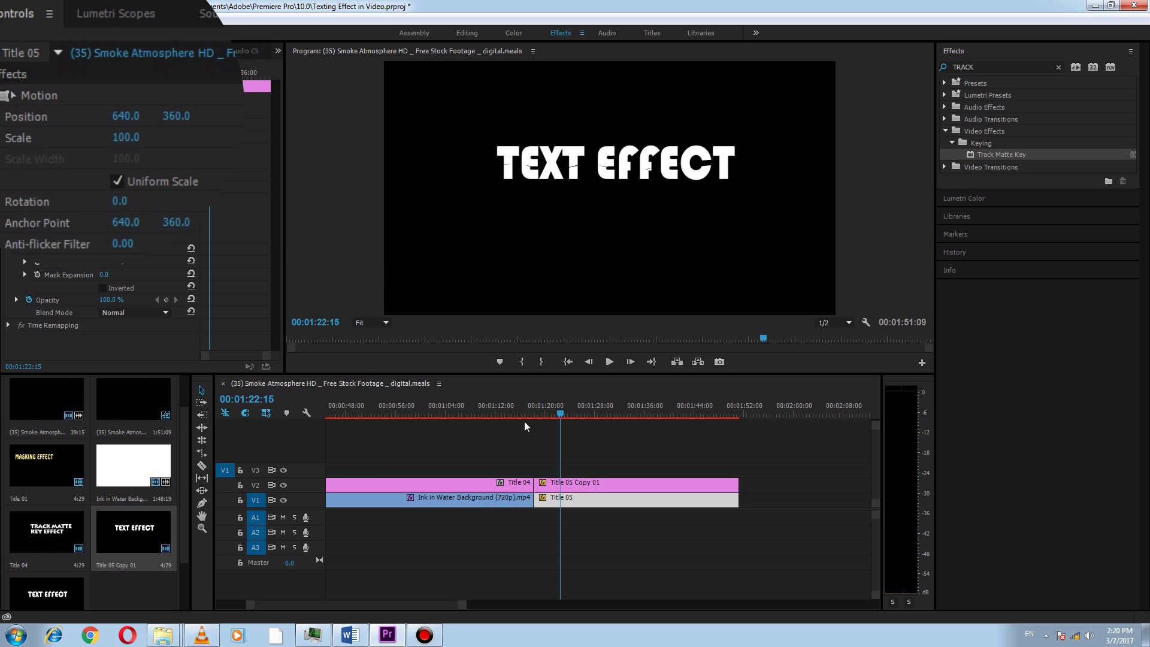
# Set Title 05's Position Y to 358 in Effect Controls.
pyautogui.click(586, 501)
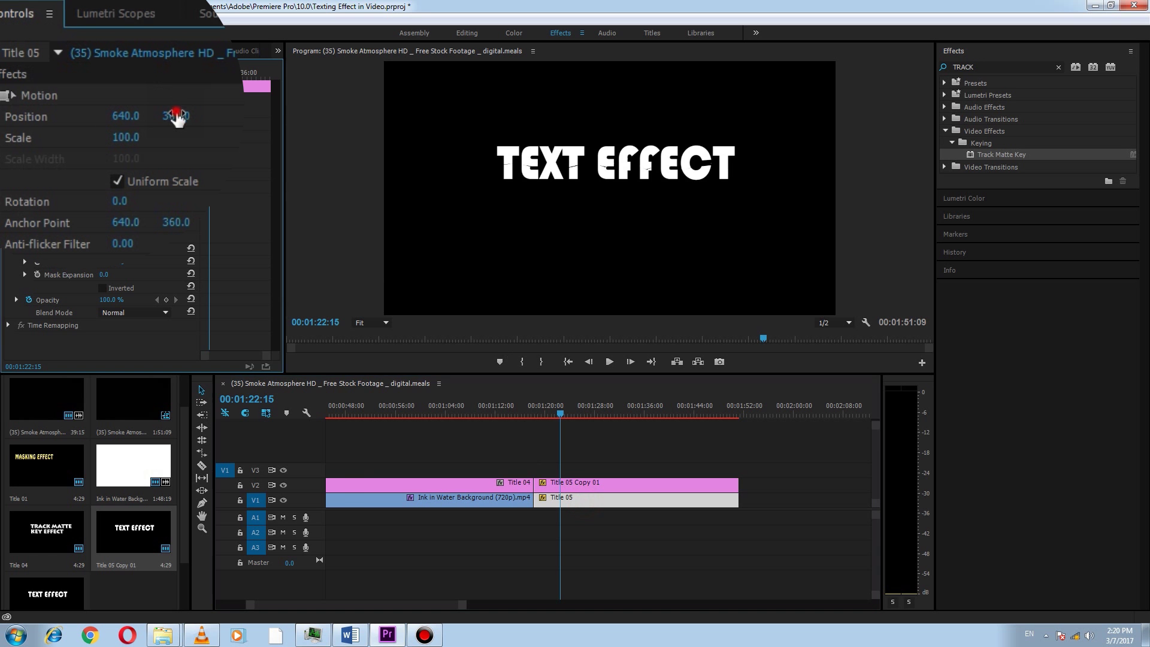
pyautogui.click(134, 113)
pyautogui.moveTo(133, 115); pyautogui.dragTo(134, 116)
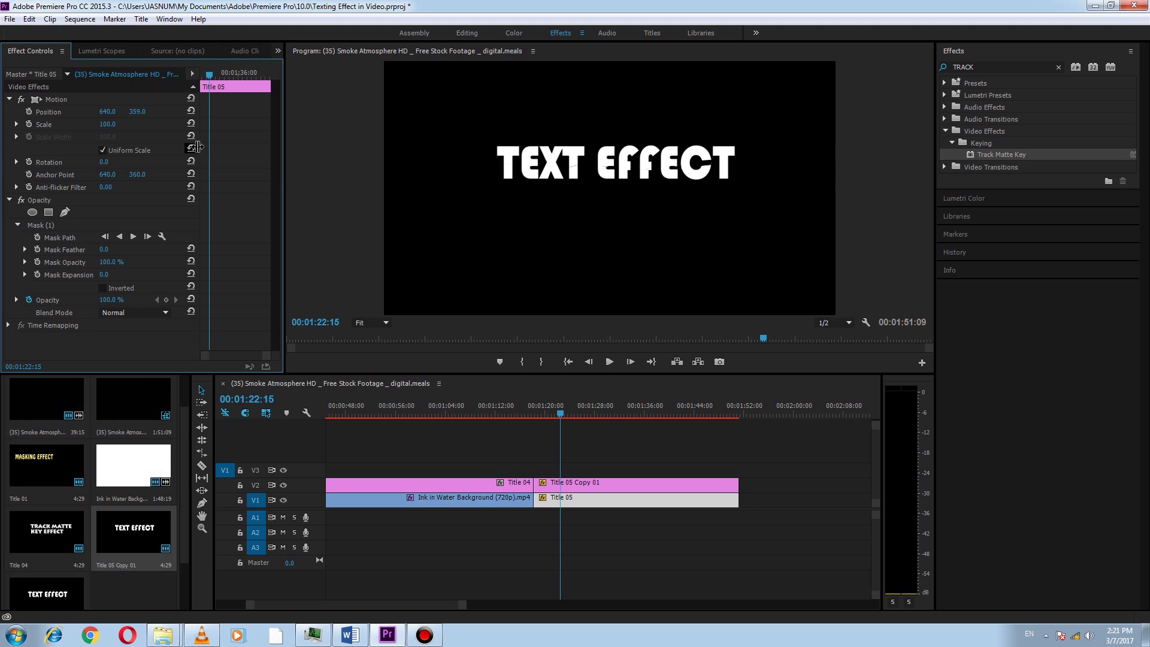
pyautogui.click(140, 111)
pyautogui.write('358')
pyautogui.press('Return')
# Save the project and move the playhead to 00:01:25:12.
pyautogui.click(9, 19)
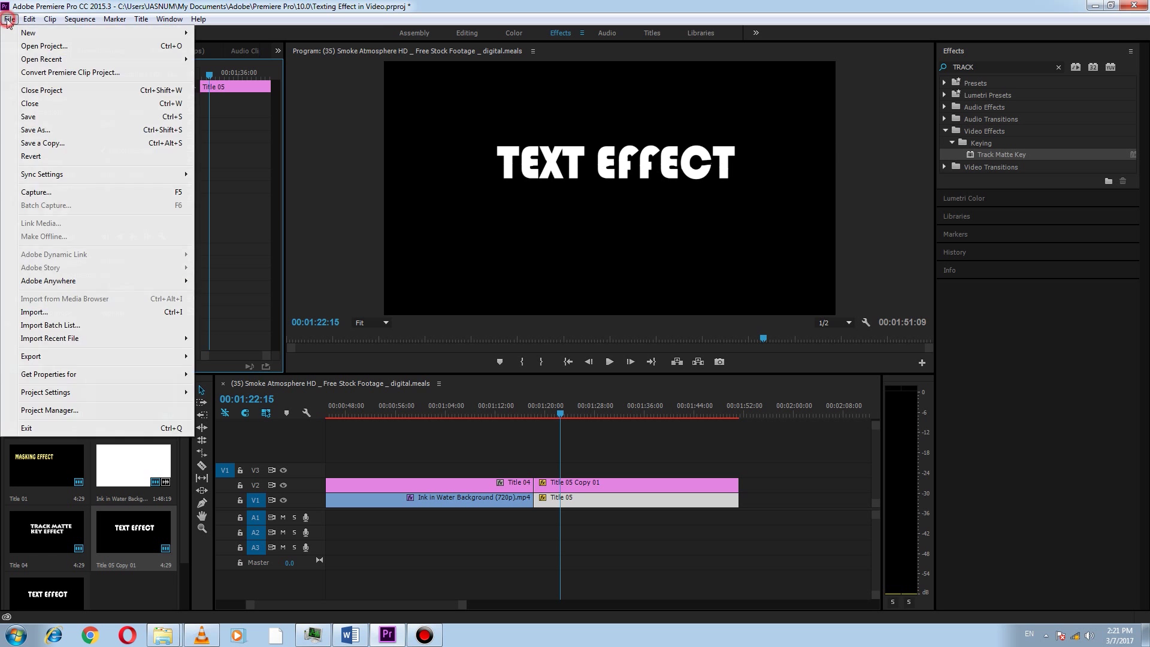
pyautogui.click(35, 118)
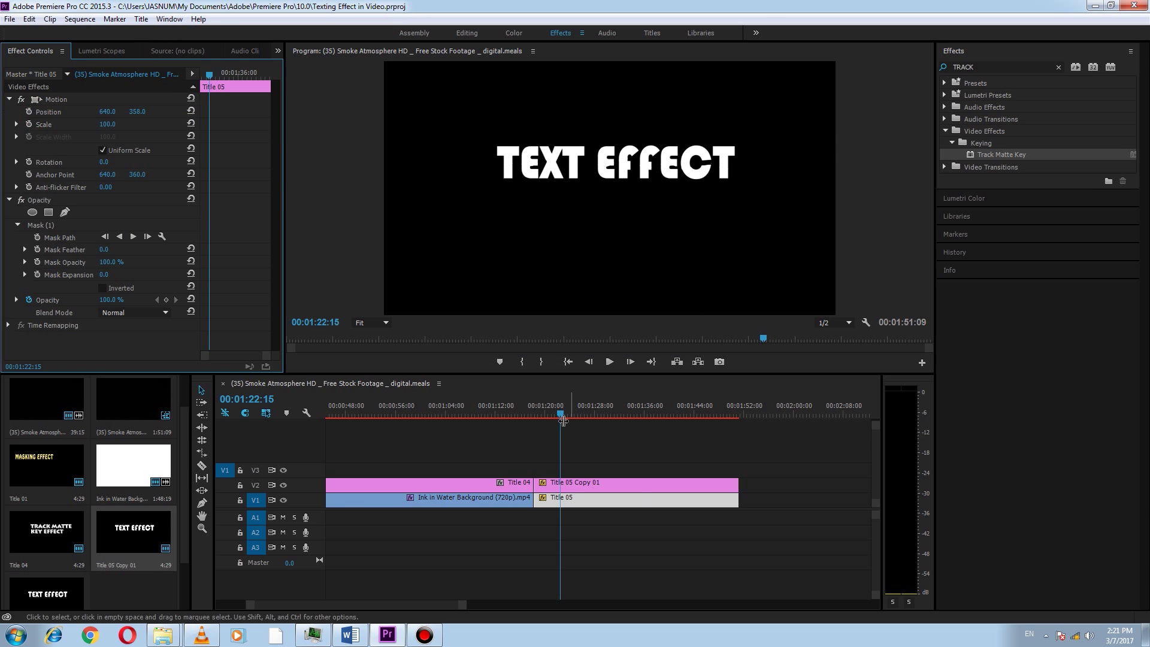
pyautogui.moveTo(563, 421); pyautogui.dragTo(578, 417)
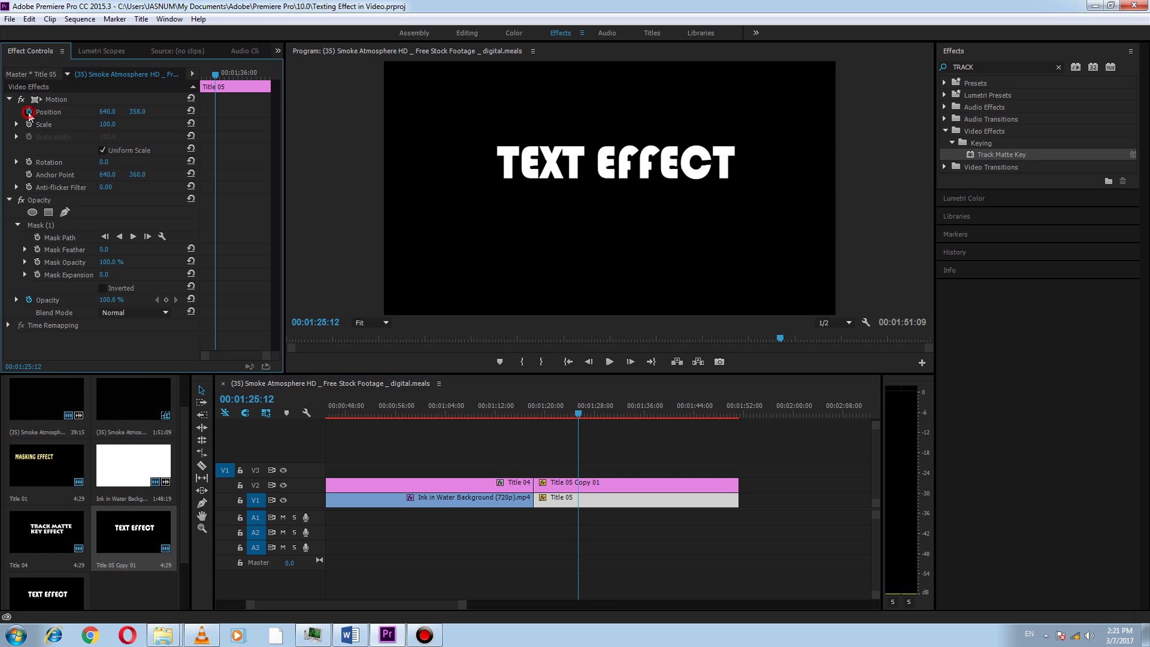
# Keyframe Title 05's Position at 01:25:12 and a few frames later at Y 366.
pyautogui.click(31, 112)
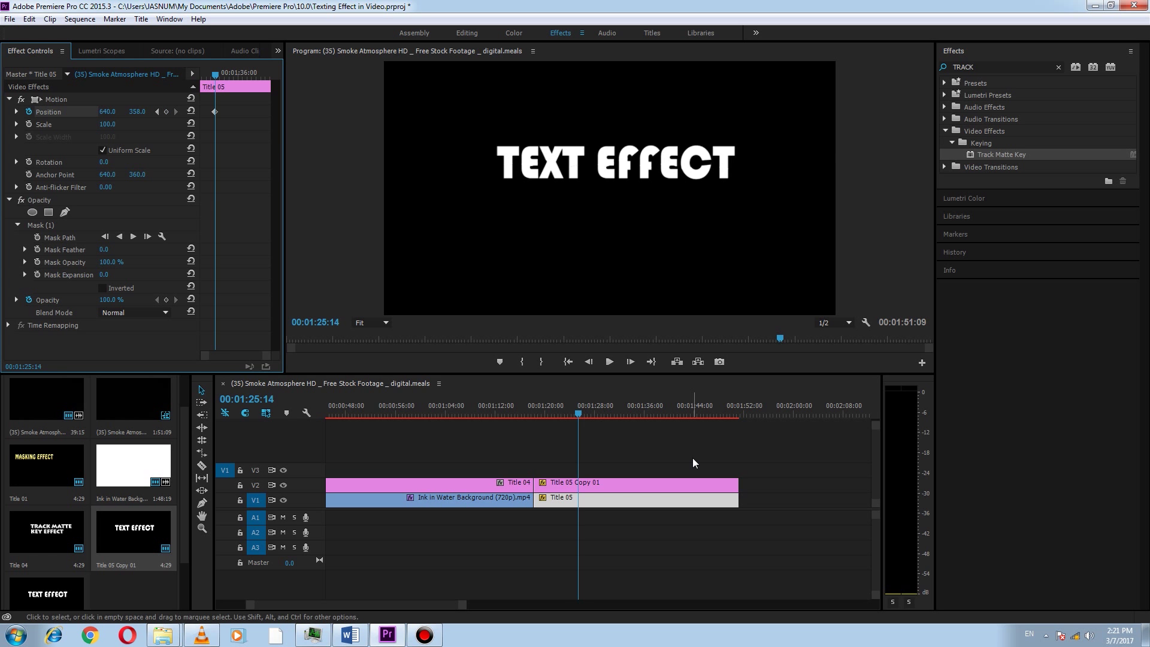
pyautogui.hotkey('shift', 'Right')
pyautogui.hotkey('shift', 'Right')
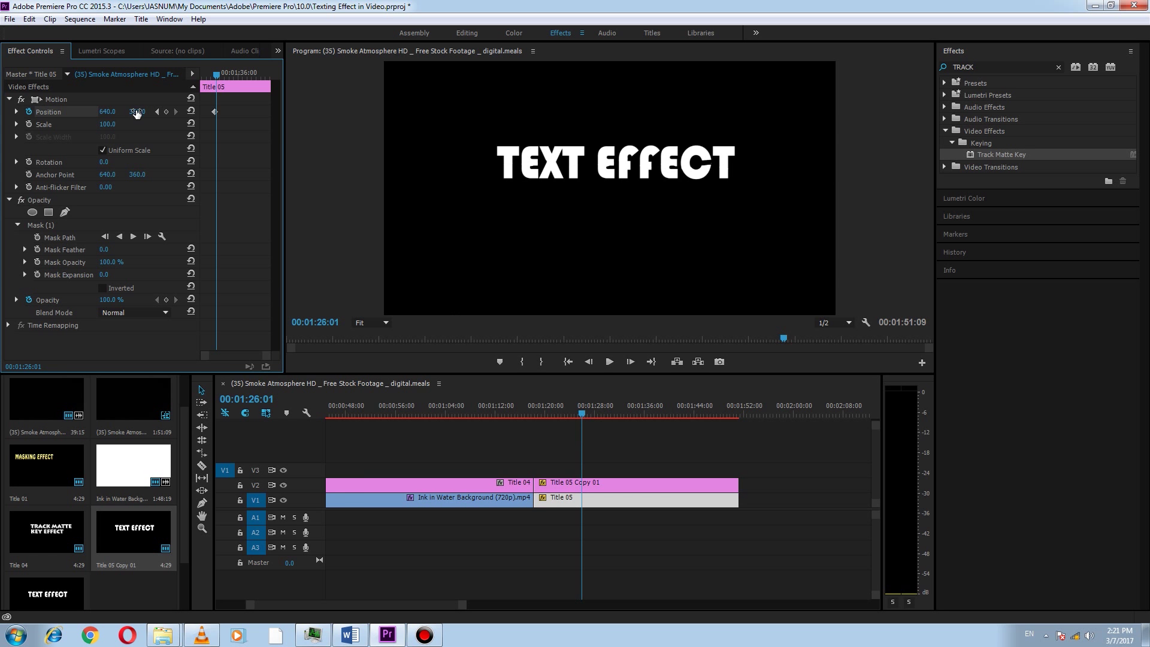
pyautogui.moveTo(138, 114); pyautogui.dragTo(142, 114)
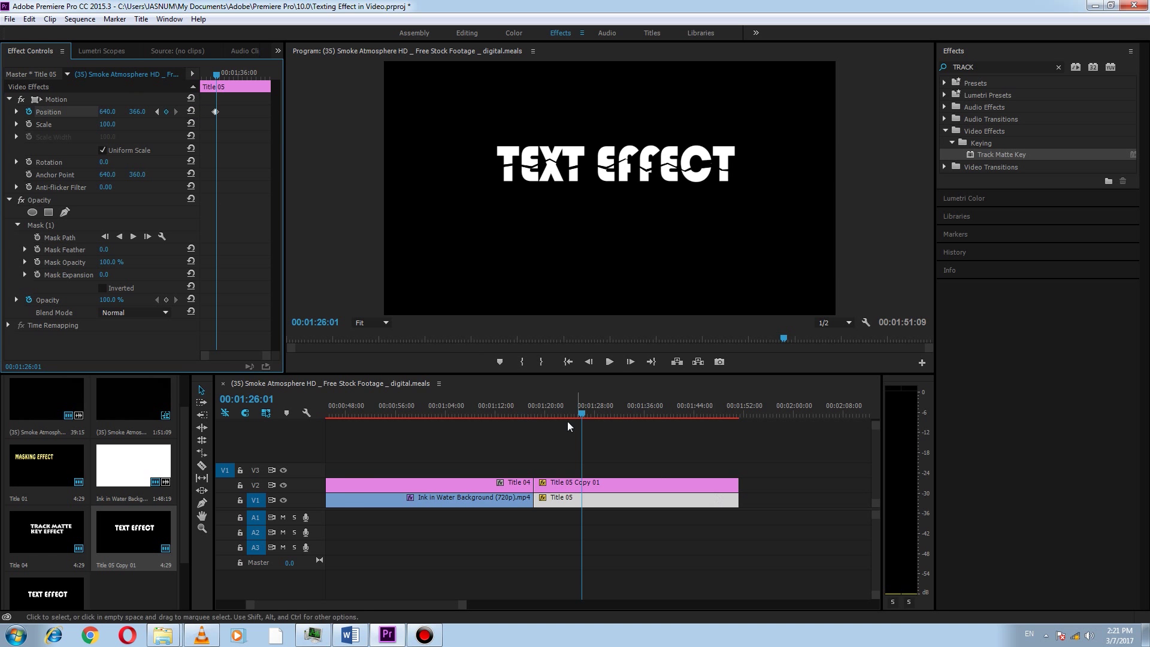
# Play back the tear animation from just before the split to review it.
pyautogui.moveTo(581, 412); pyautogui.dragTo(540, 418)
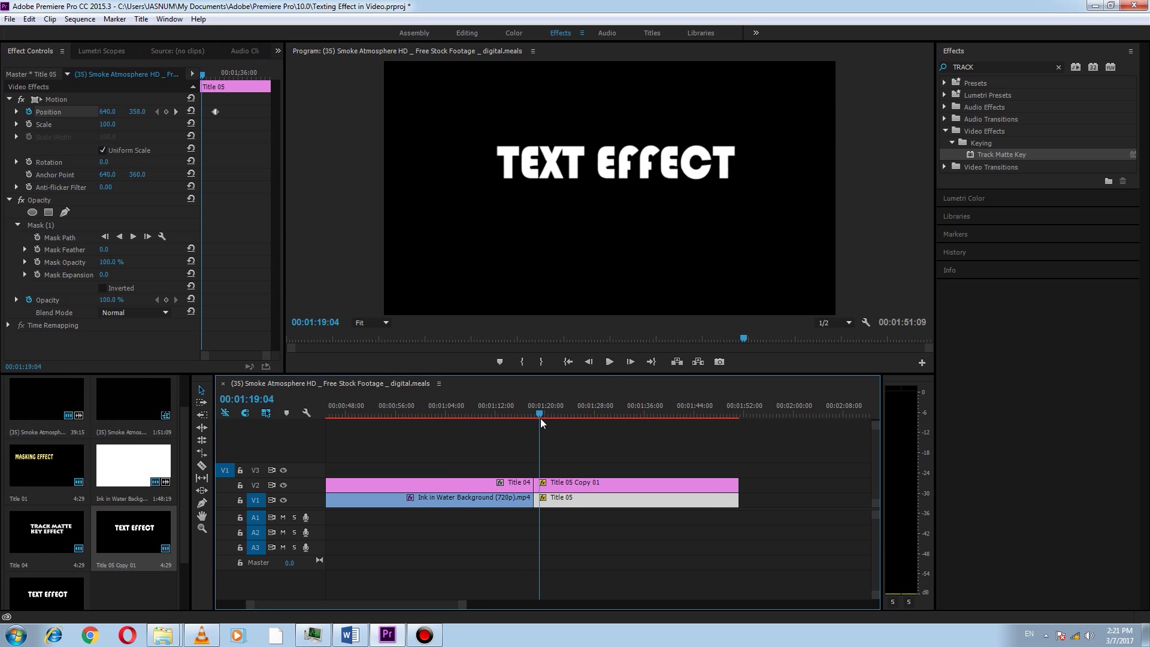
pyautogui.click(609, 363)
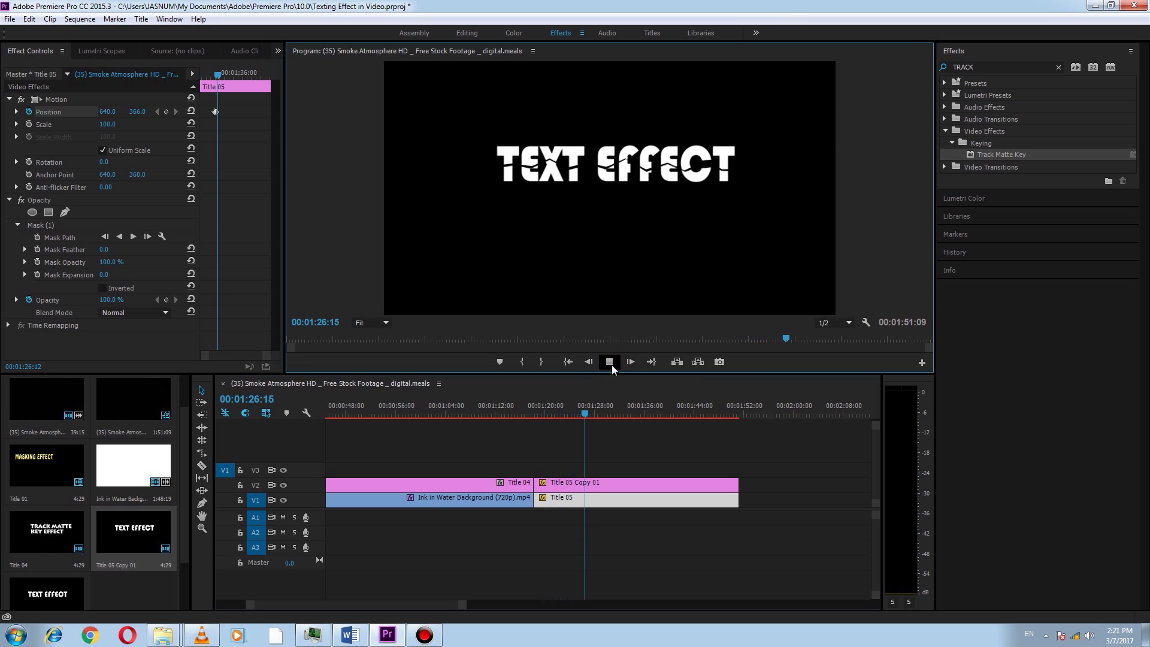
pyautogui.click(612, 364)
pyautogui.moveTo(586, 413)
pyautogui.mouseDown()
pyautogui.moveTo(576, 416)
pyautogui.moveTo(611, 420)
pyautogui.moveTo(551, 435)
pyautogui.moveTo(567, 414)
pyautogui.moveTo(613, 415)
pyautogui.moveTo(588, 424)
pyautogui.mouseUp()
pyautogui.click(604, 486)
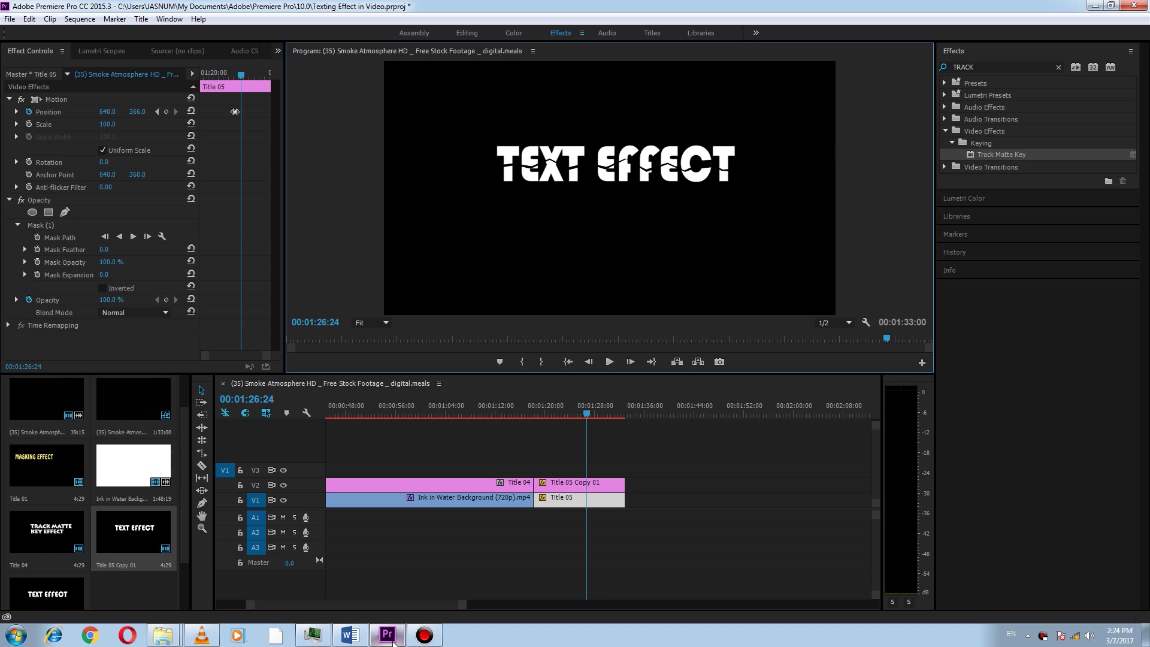
# Export the sequence through File > Export > Media as an H.264 Match Source MP4 and play it.
pyautogui.click(9, 18)
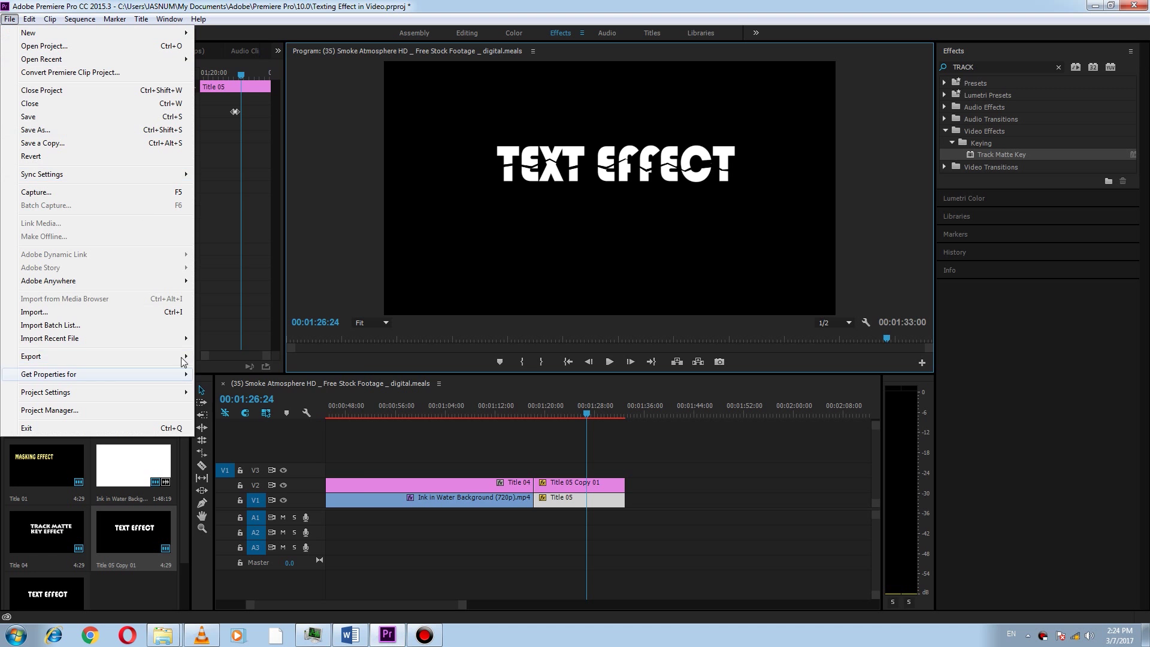
pyautogui.moveTo(179, 358)
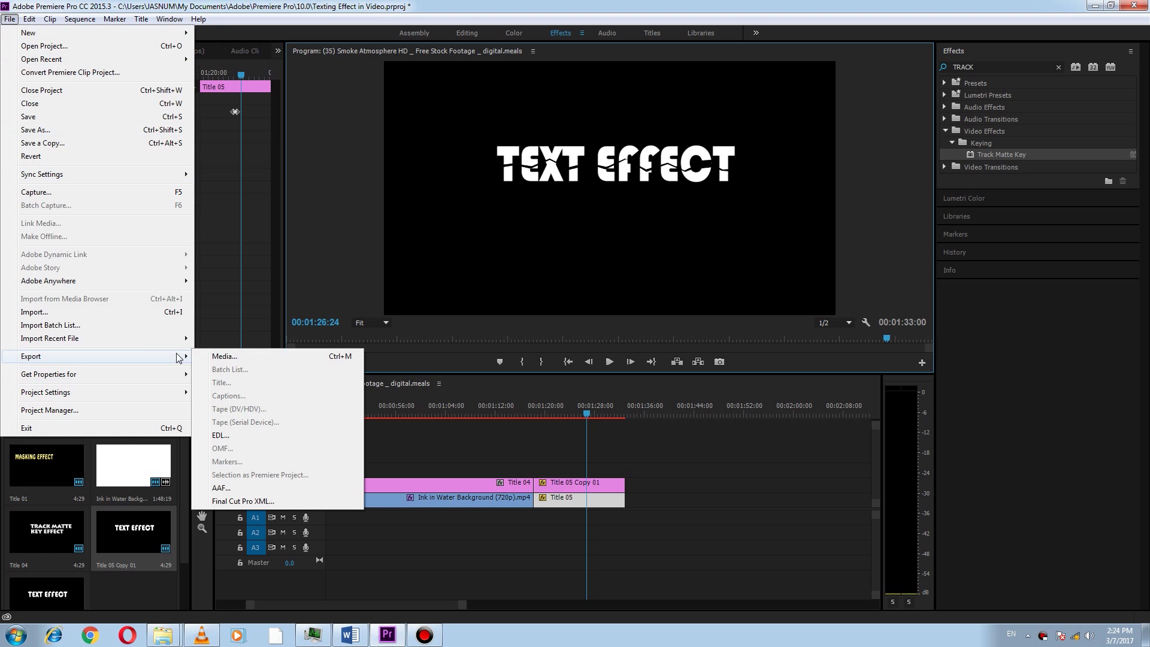
pyautogui.click(209, 356)
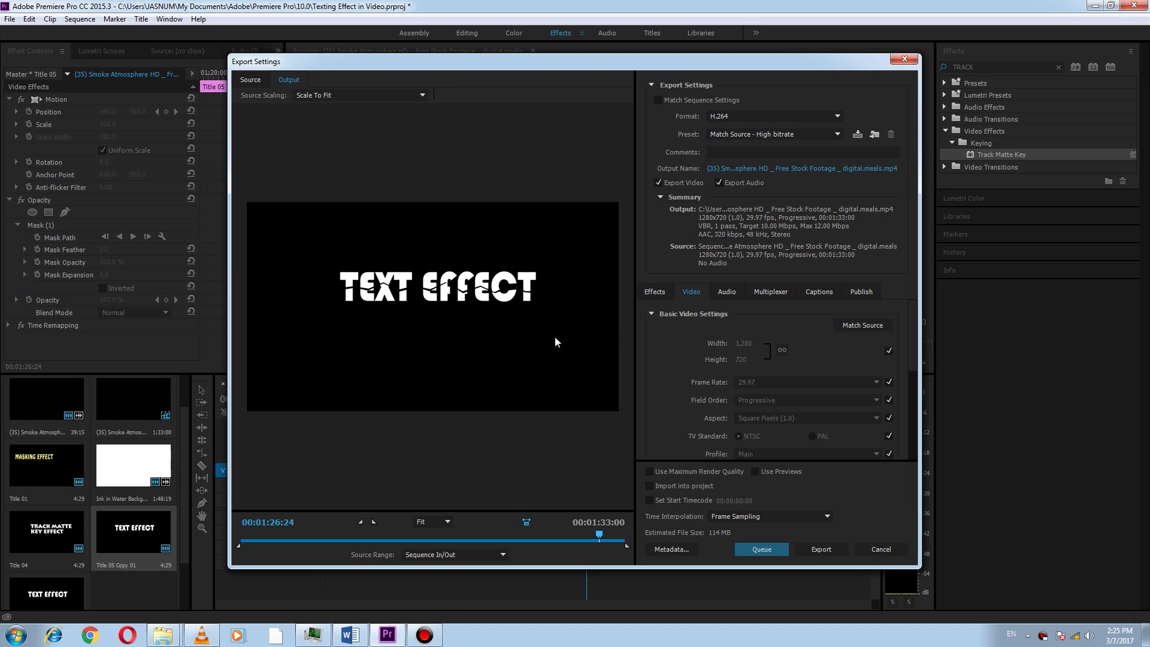
pyautogui.click(817, 551)
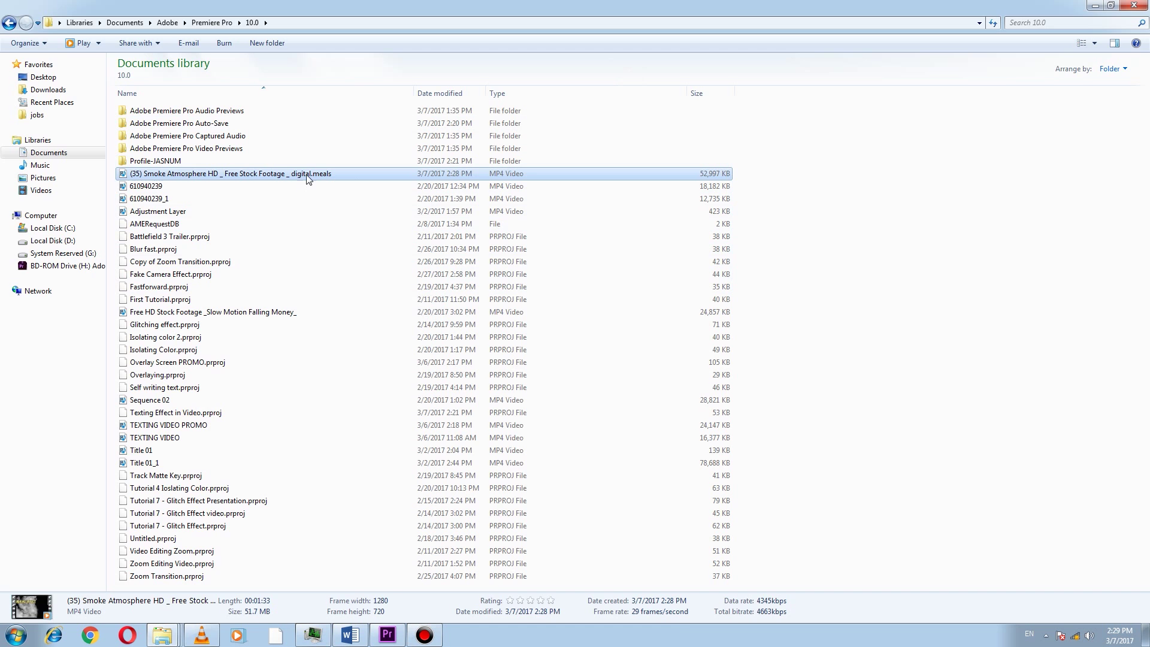
pyautogui.doubleClick(307, 176)
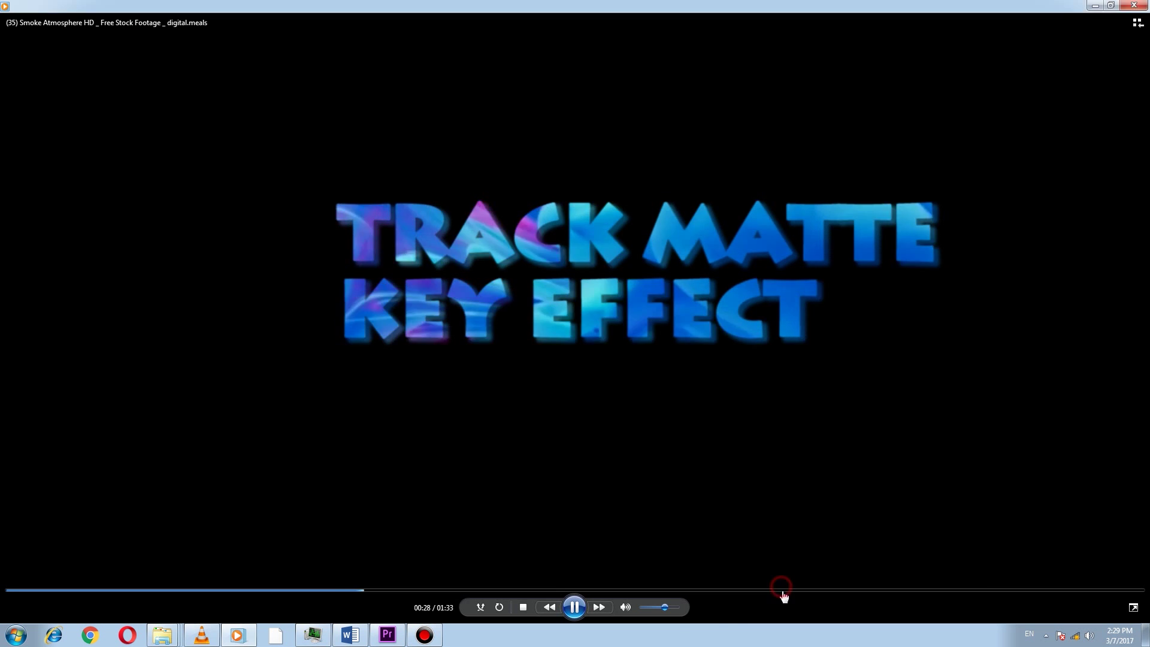
# Jump to the TEXT EFFECT section at 01:25 and watch until the end at 01:33.
pyautogui.click(974, 591)
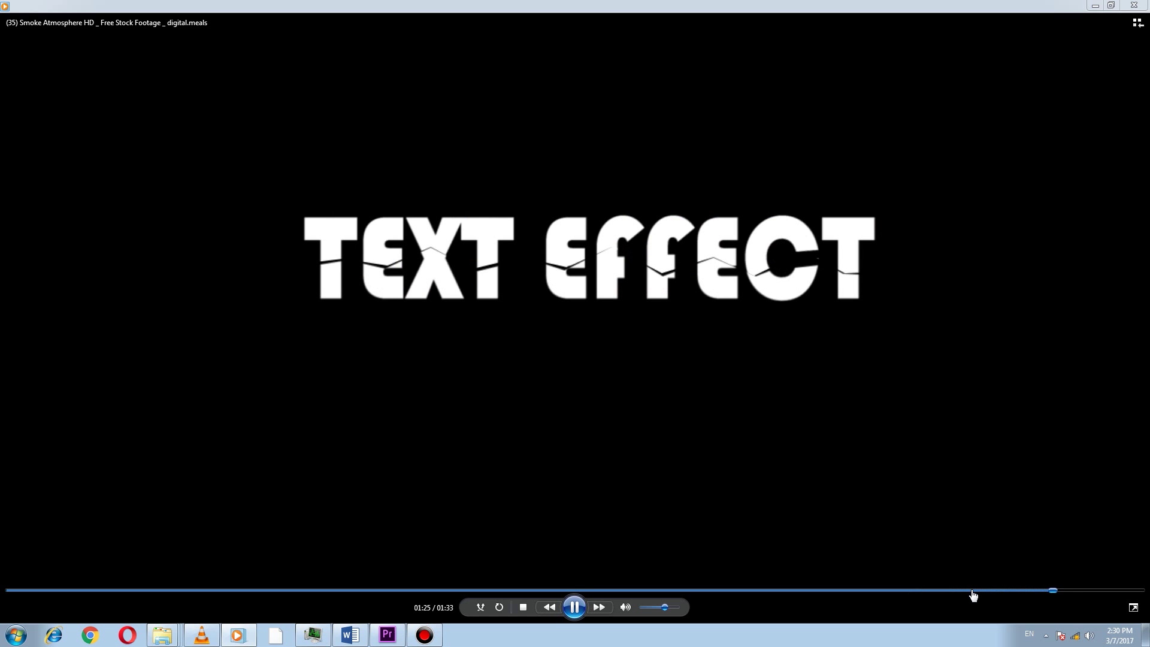